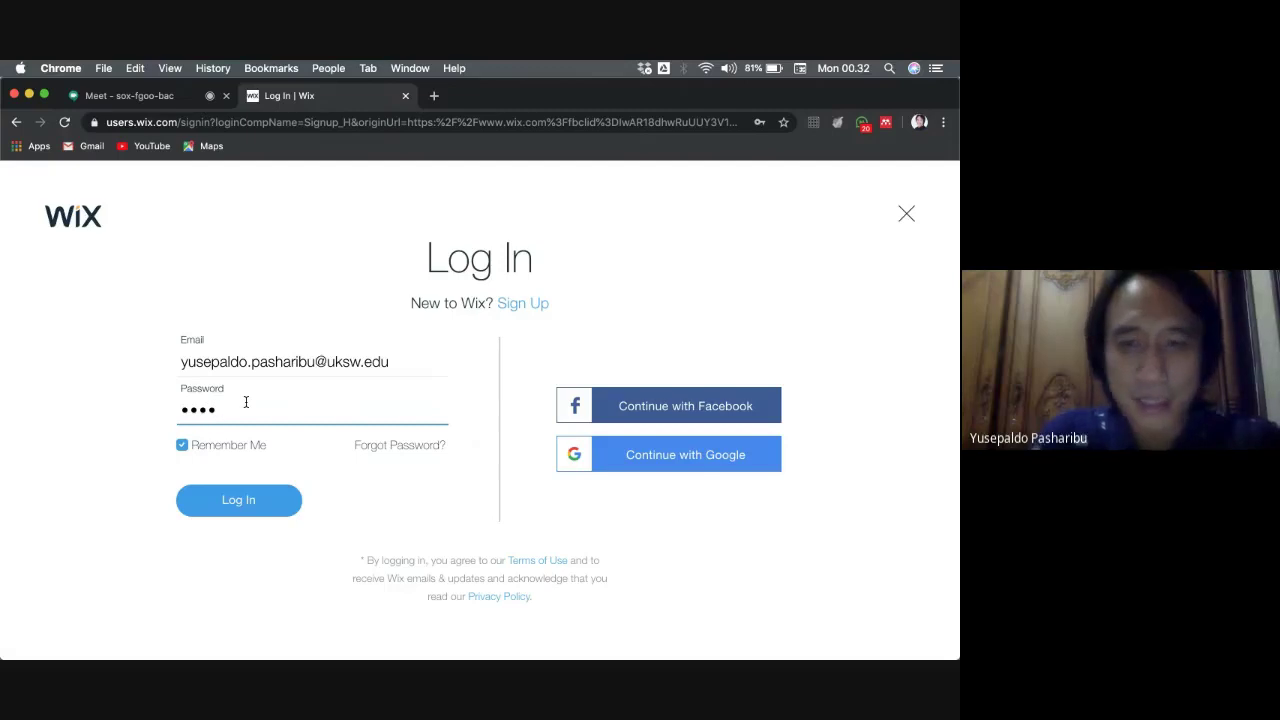
Enter the account password and log in to Wix.
{"action": "type", "text": "•••"}
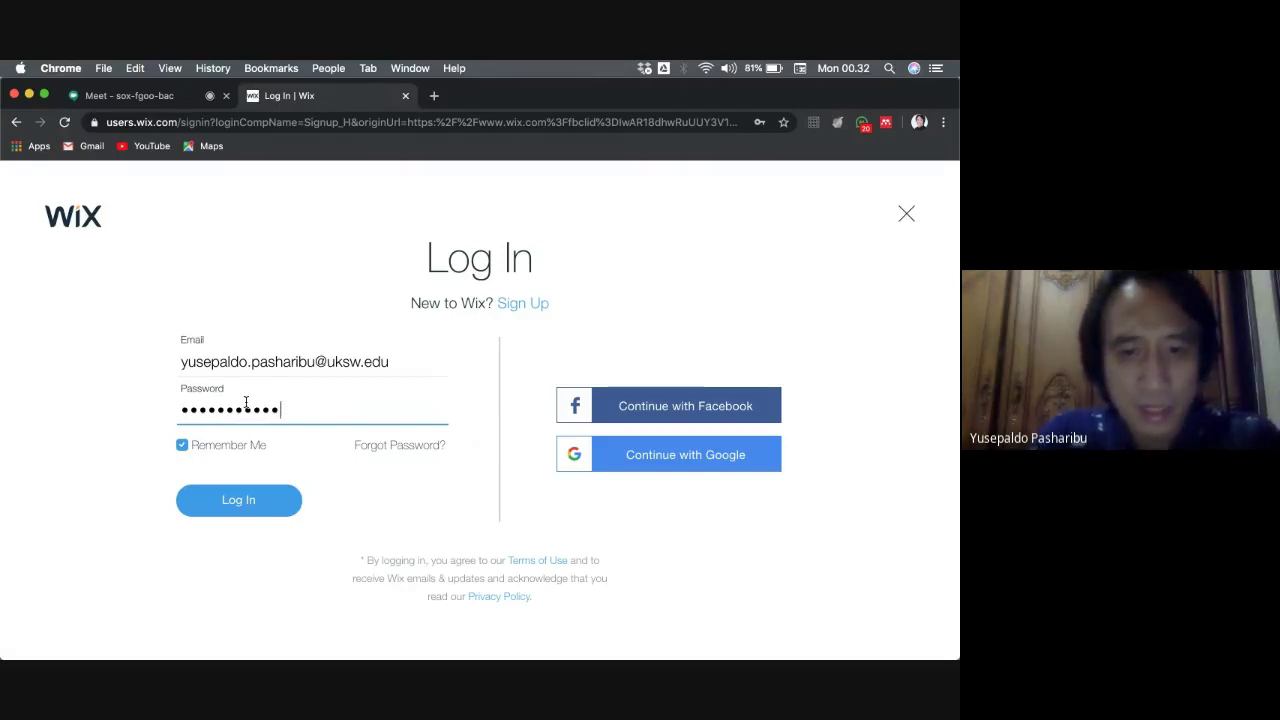
{"action": "left_click", "coordinate": [226, 498]}
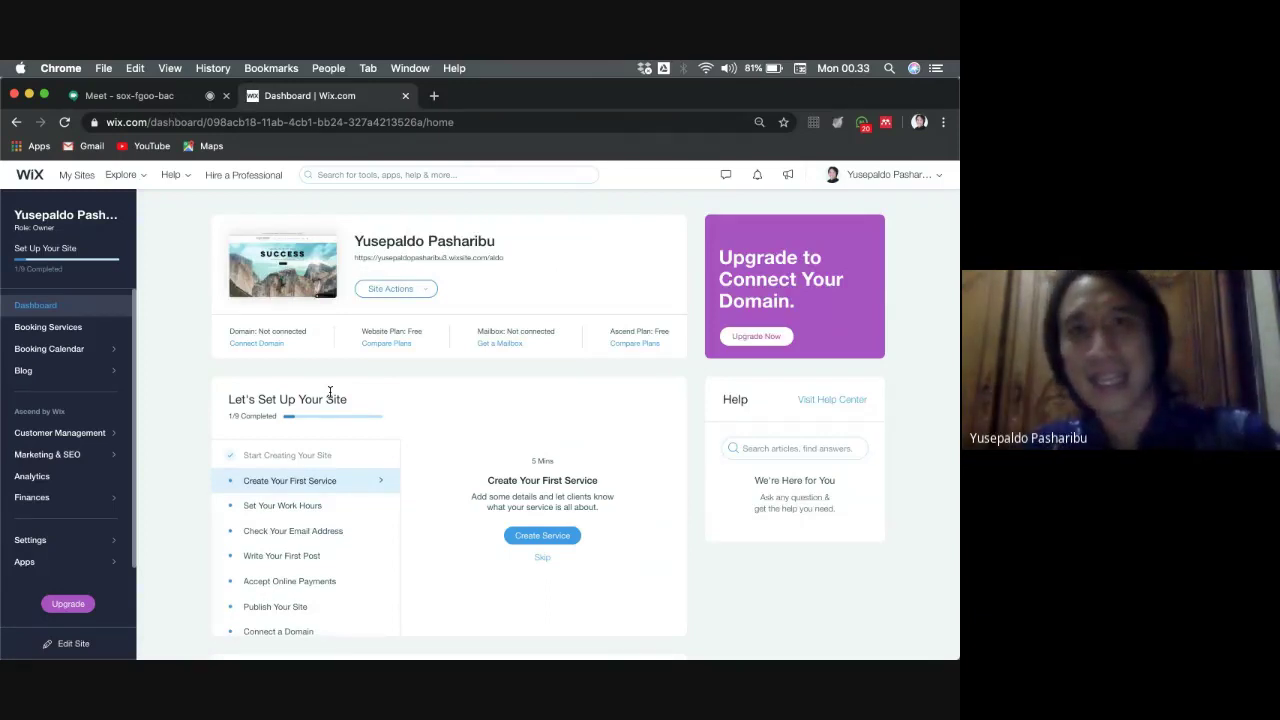
Review the Premium plan prices and features for upgrading the site, and close the plans page.
{"action": "left_click", "coordinate": [80, 607]}
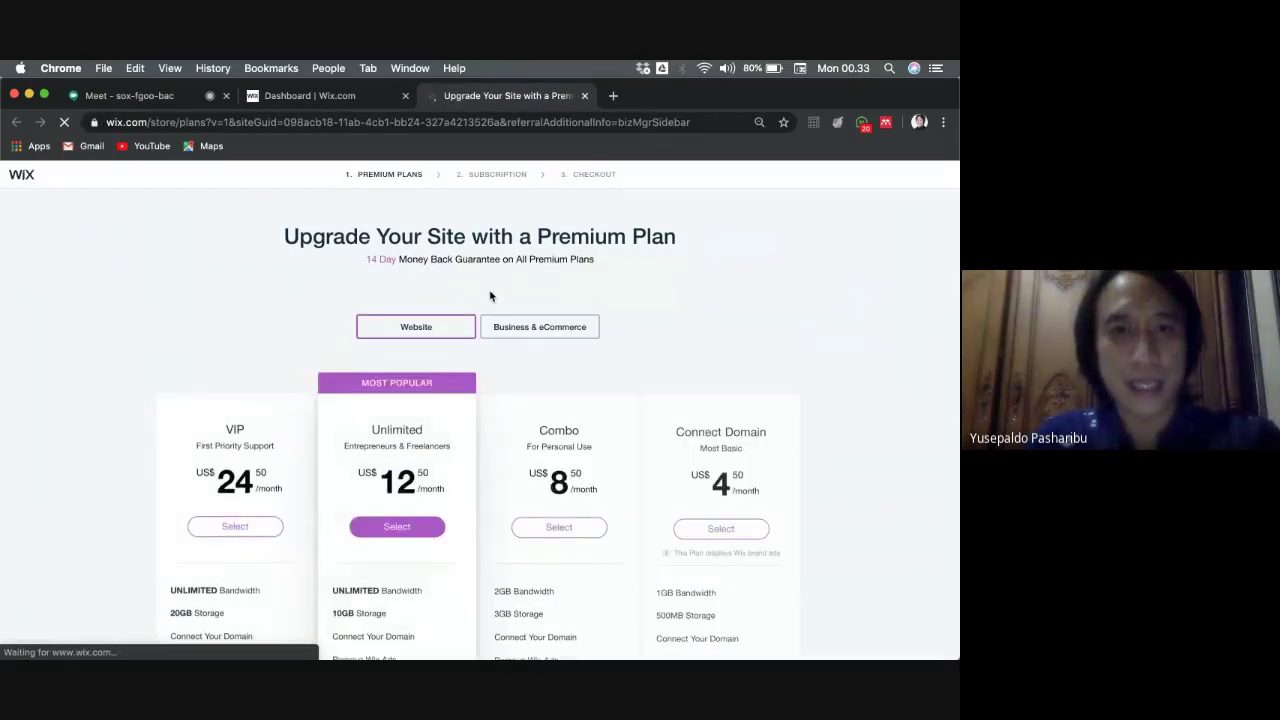
{"action": "scroll", "coordinate": [490, 296], "scroll_direction": "down", "scroll_amount": 3}
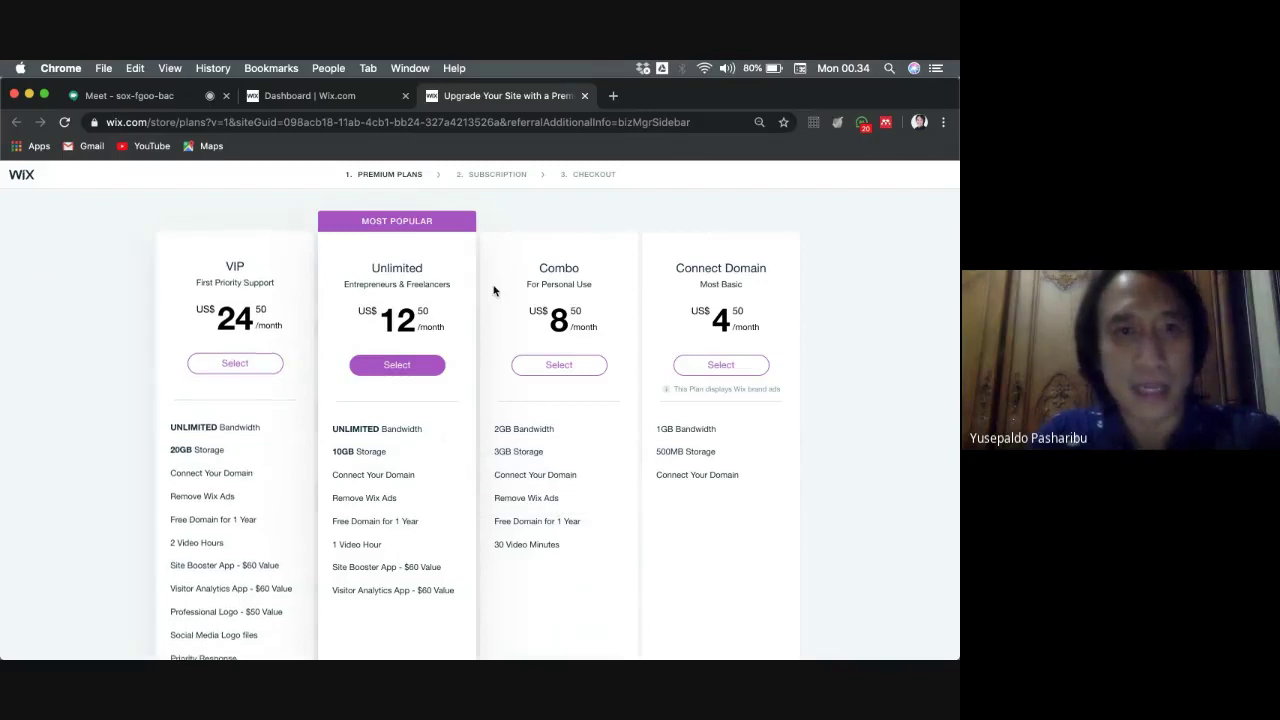
{"action": "scroll", "coordinate": [537, 343], "scroll_direction": "down", "scroll_amount": 1}
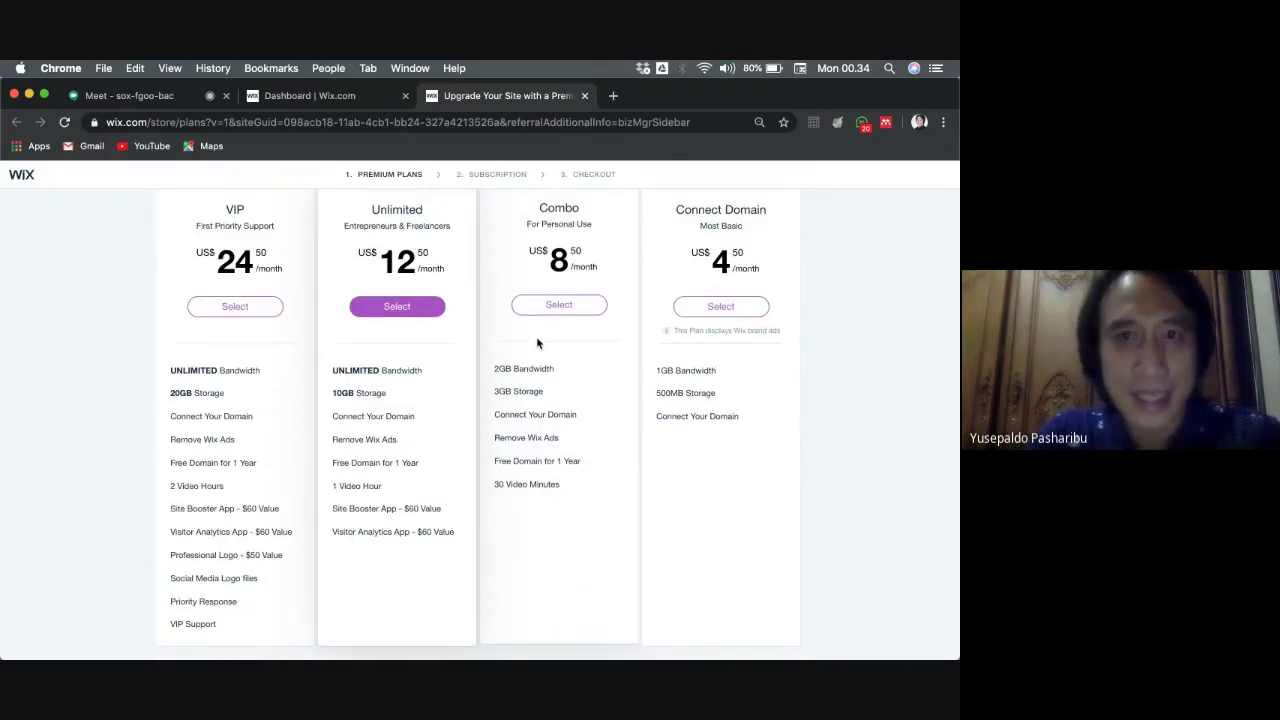
{"action": "scroll", "coordinate": [536, 343], "scroll_direction": "up", "scroll_amount": 4}
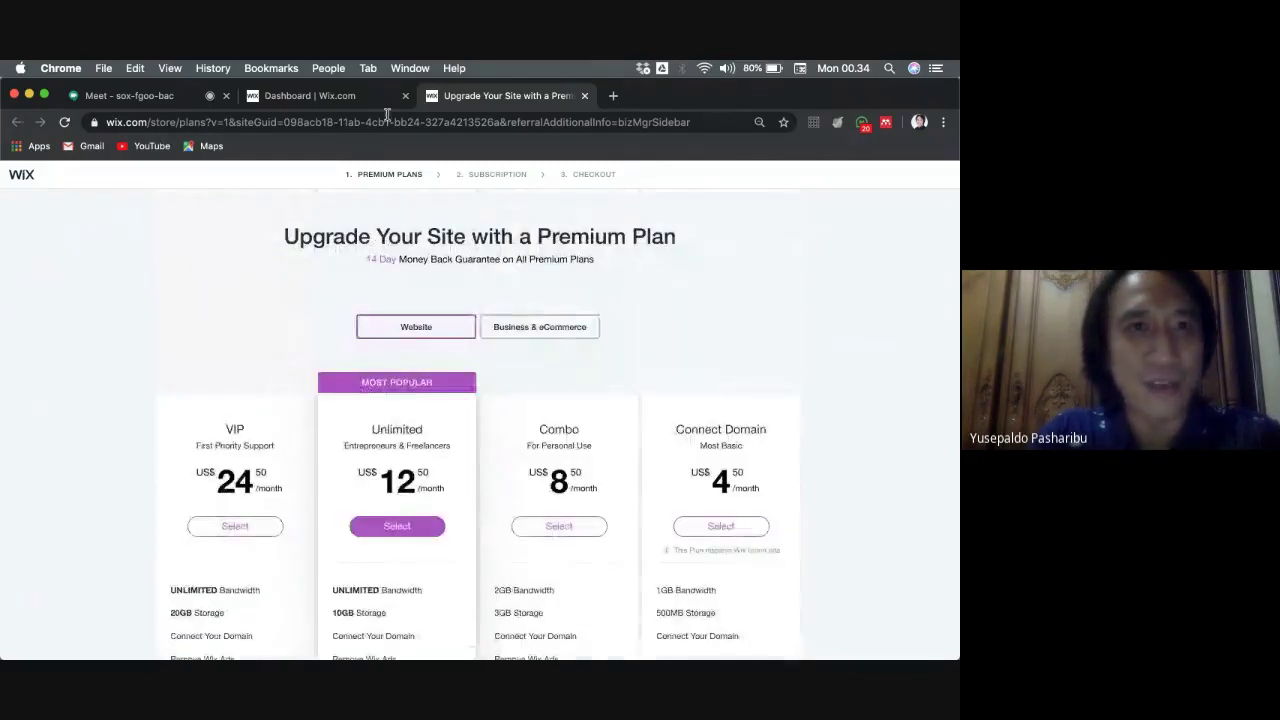
{"action": "left_click", "coordinate": [585, 96]}
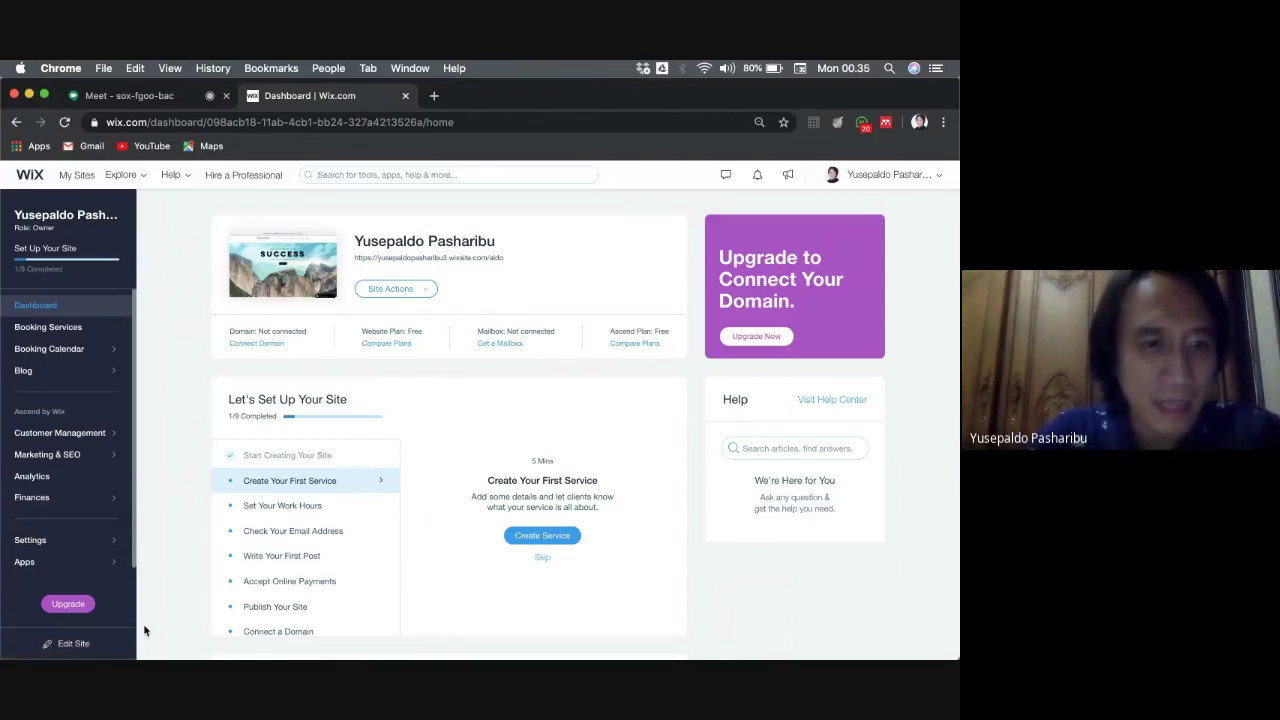
Launch the site editor, copy the site's published address from the dashboard, and open it in a new browser tab.
{"action": "left_click", "coordinate": [73, 643]}
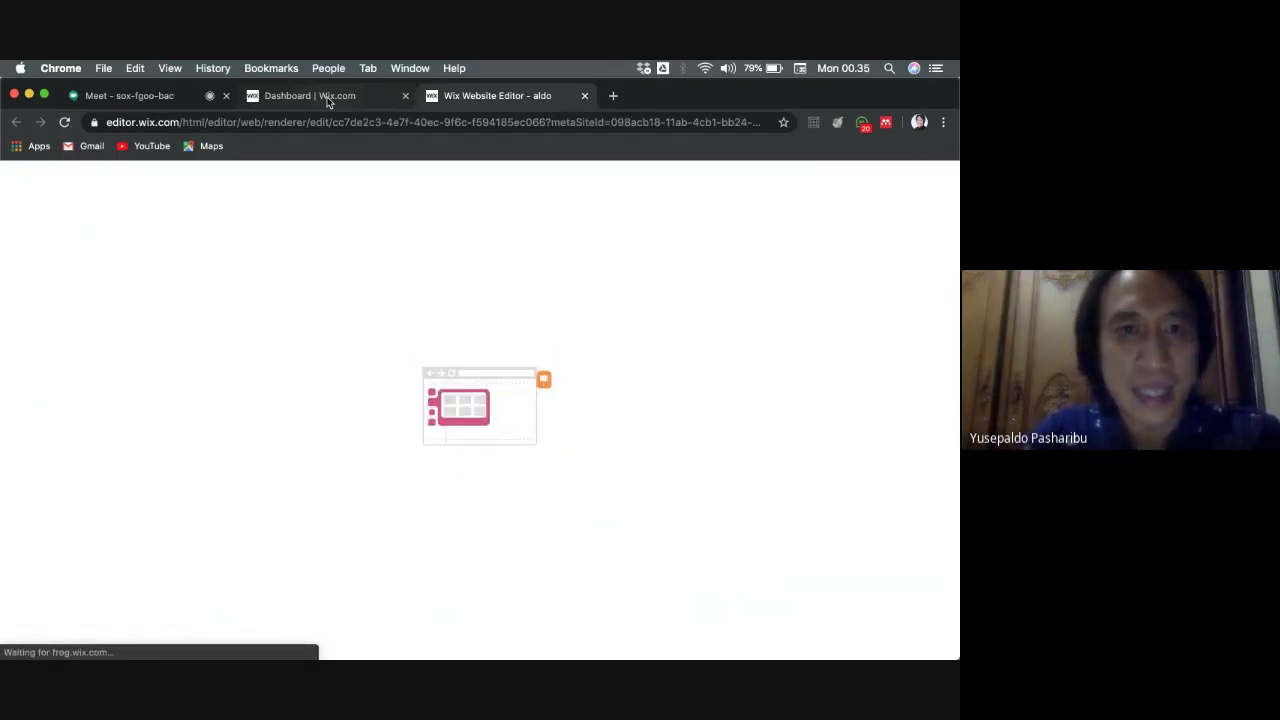
{"action": "left_click", "coordinate": [327, 98]}
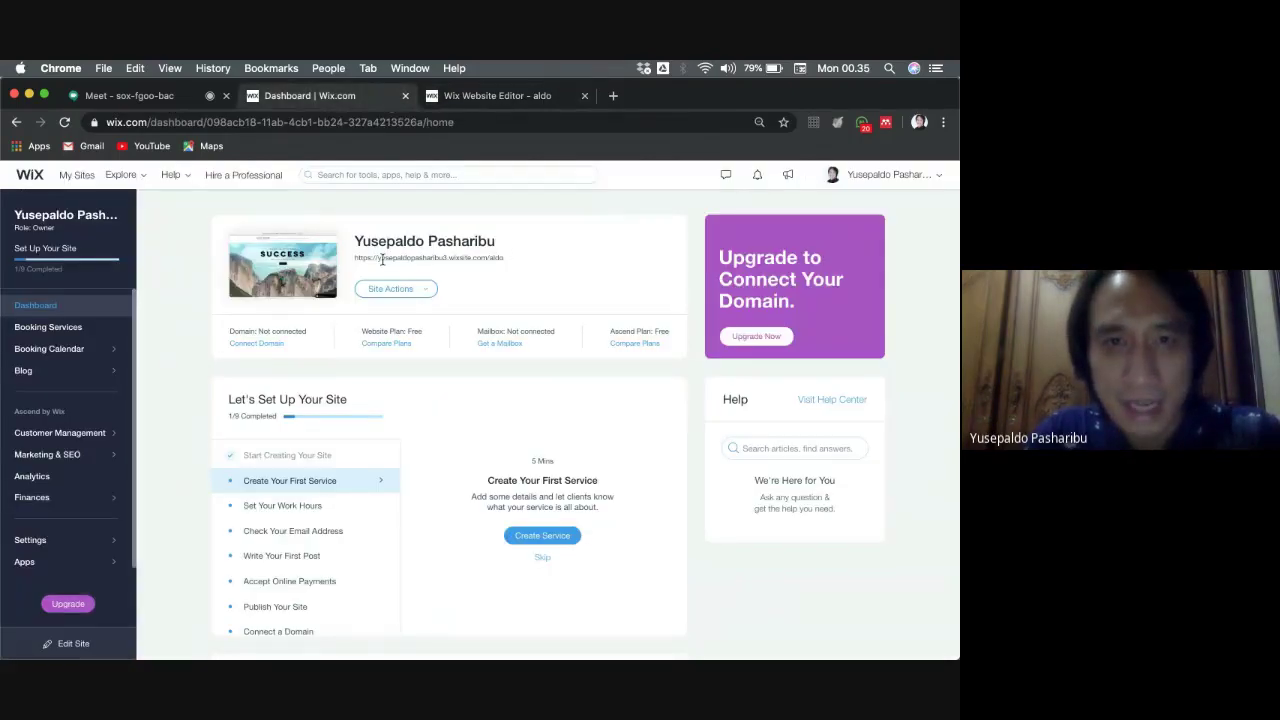
{"action": "left_click_drag", "start_coordinate": [352, 258], "coordinate": [520, 263]}
{"action": "key", "text": "super+c"}
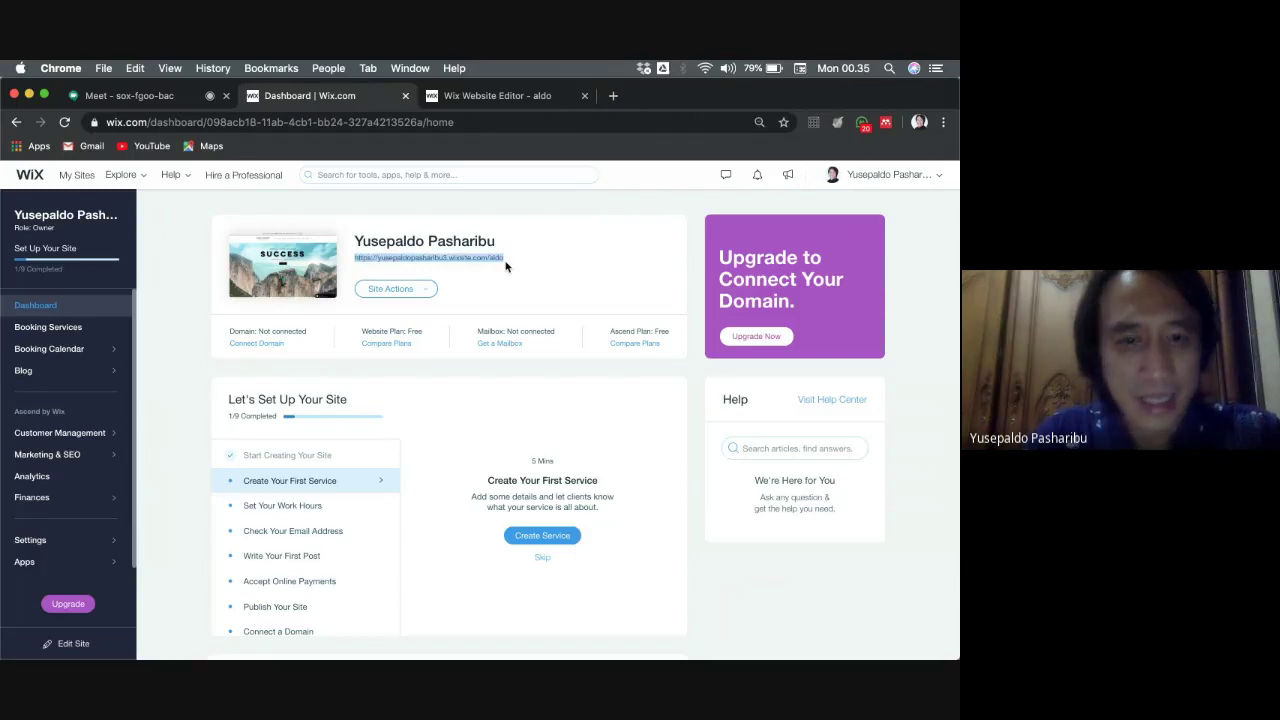
{"action": "left_click", "coordinate": [613, 95]}
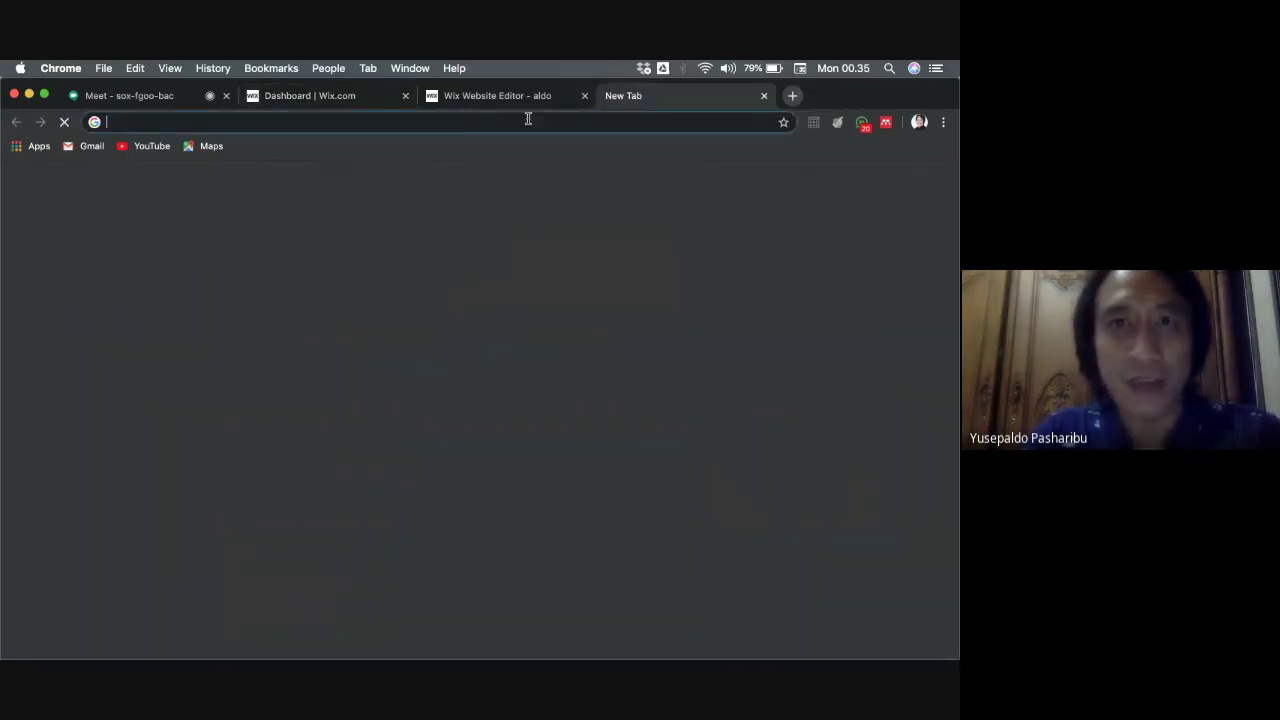
{"action": "key", "text": "super+v"}
{"action": "key", "text": "Return"}
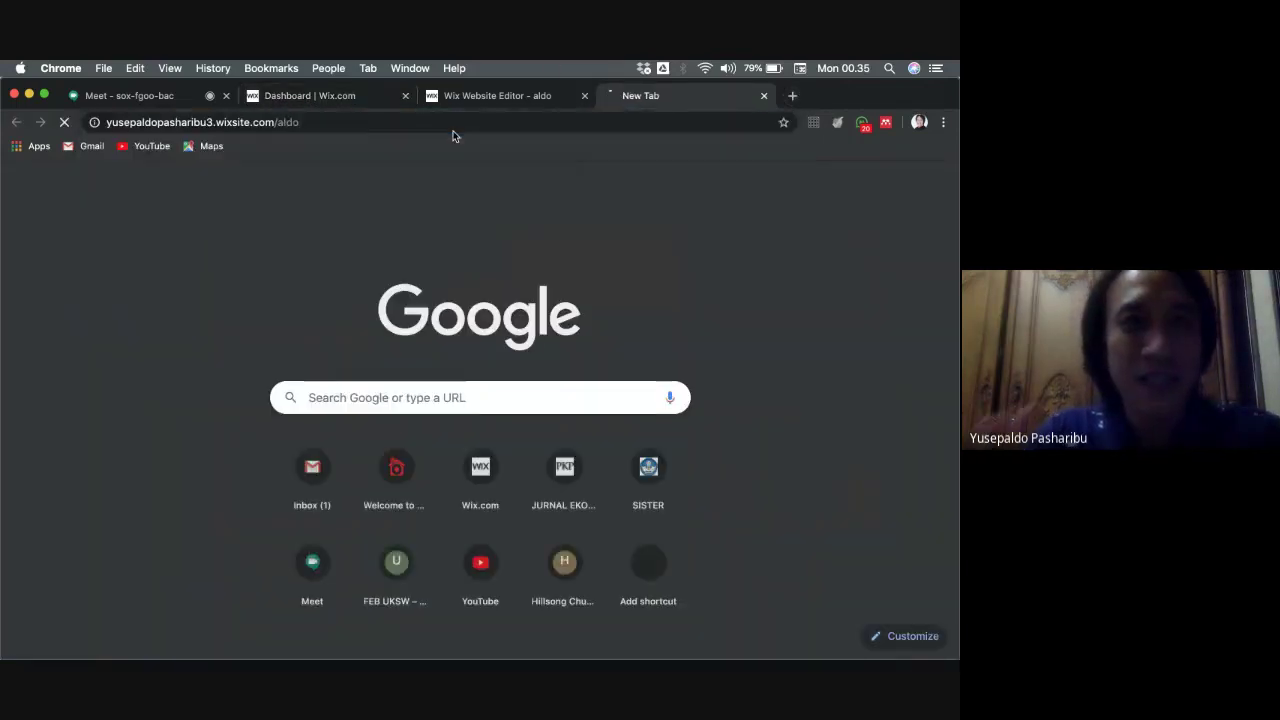
Look at the published site's home page and return to the website editor.
{"action": "left_click", "coordinate": [512, 97]}
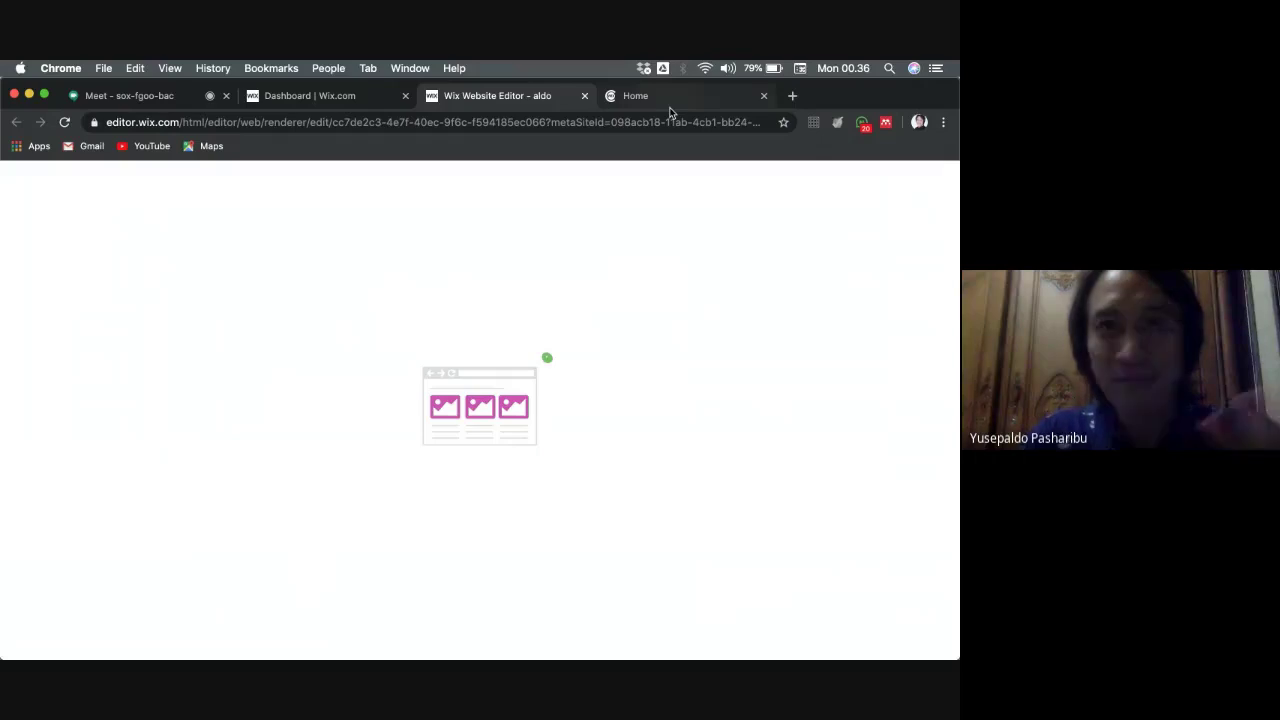
{"action": "left_click", "coordinate": [670, 108]}
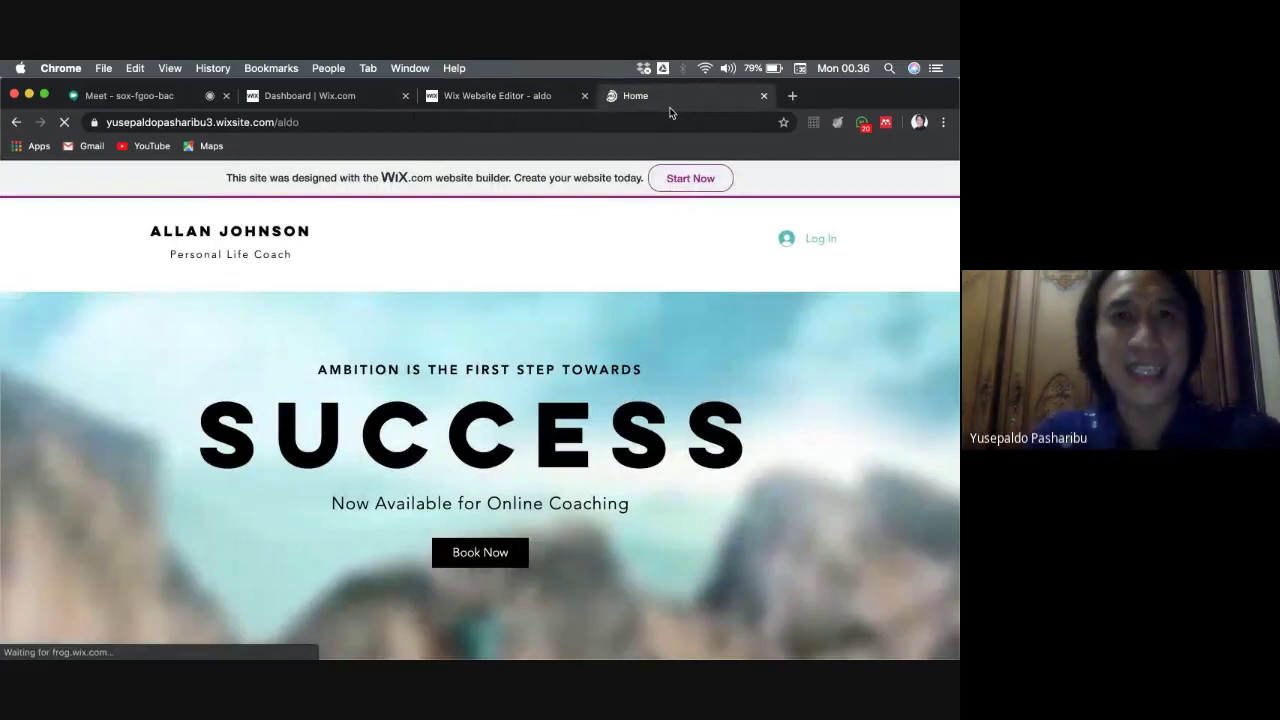
{"action": "left_click", "coordinate": [520, 96]}
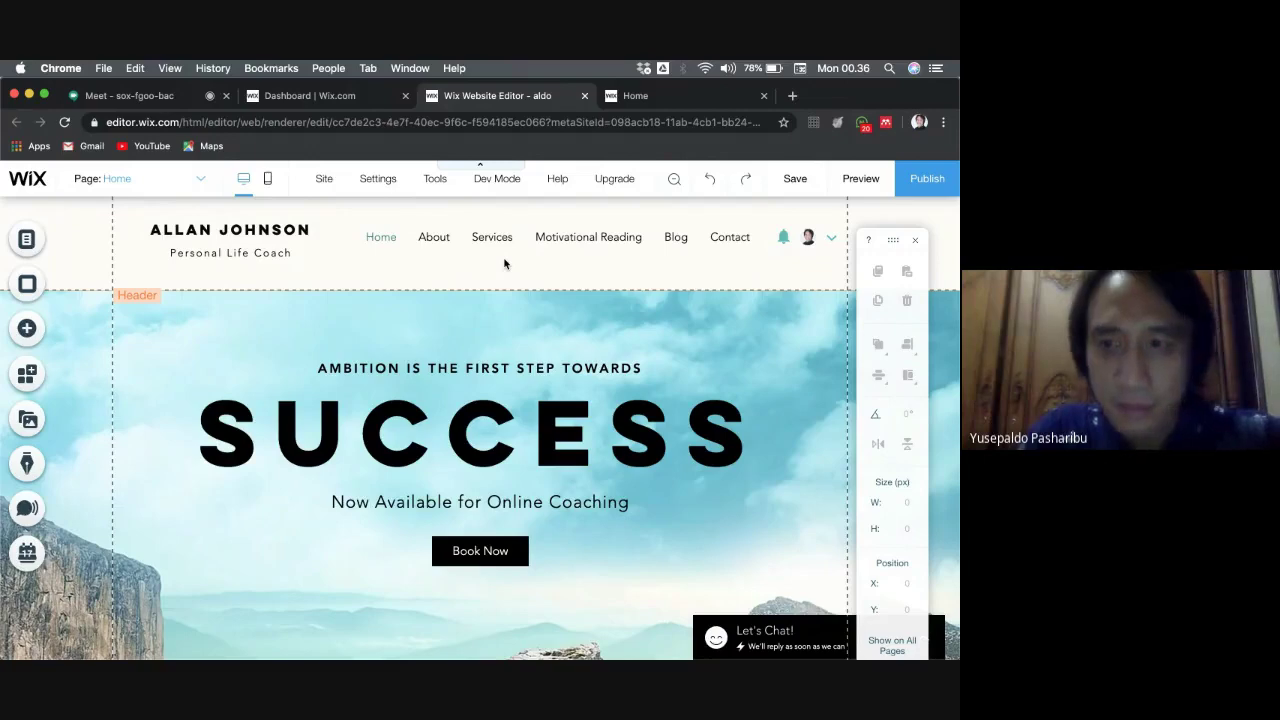
Switch to the blank PowerPoint presentation and give the slide the title "Sitemap".
{"action": "key", "text": "ctrl+Up"}
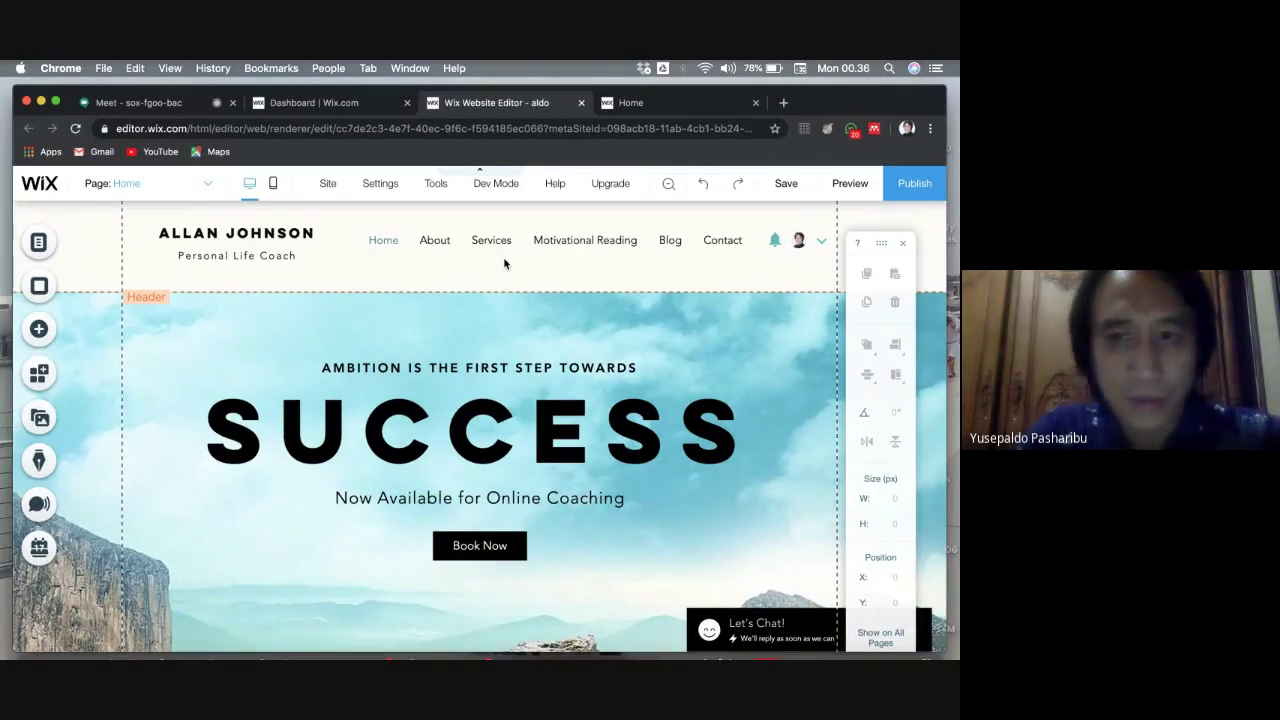
{"action": "left_click", "coordinate": [883, 612]}
{"action": "left_click", "coordinate": [474, 281]}
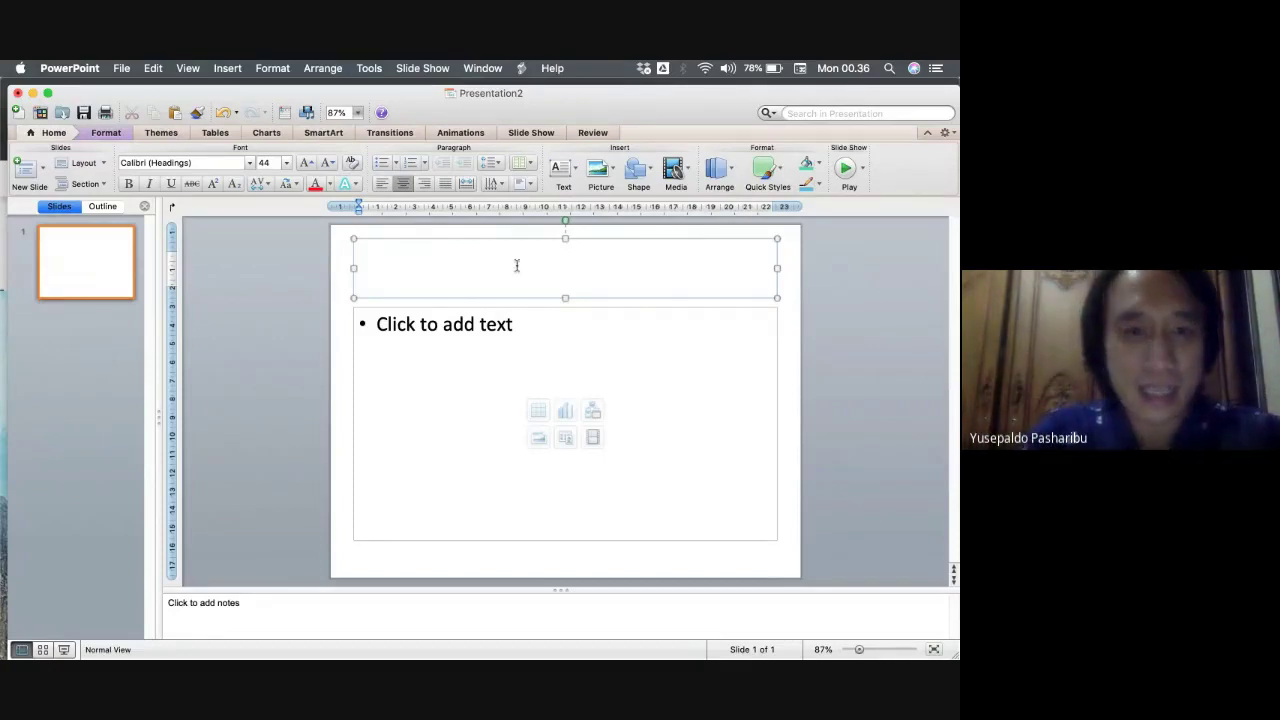
{"action": "type", "text": "Sitemap"}
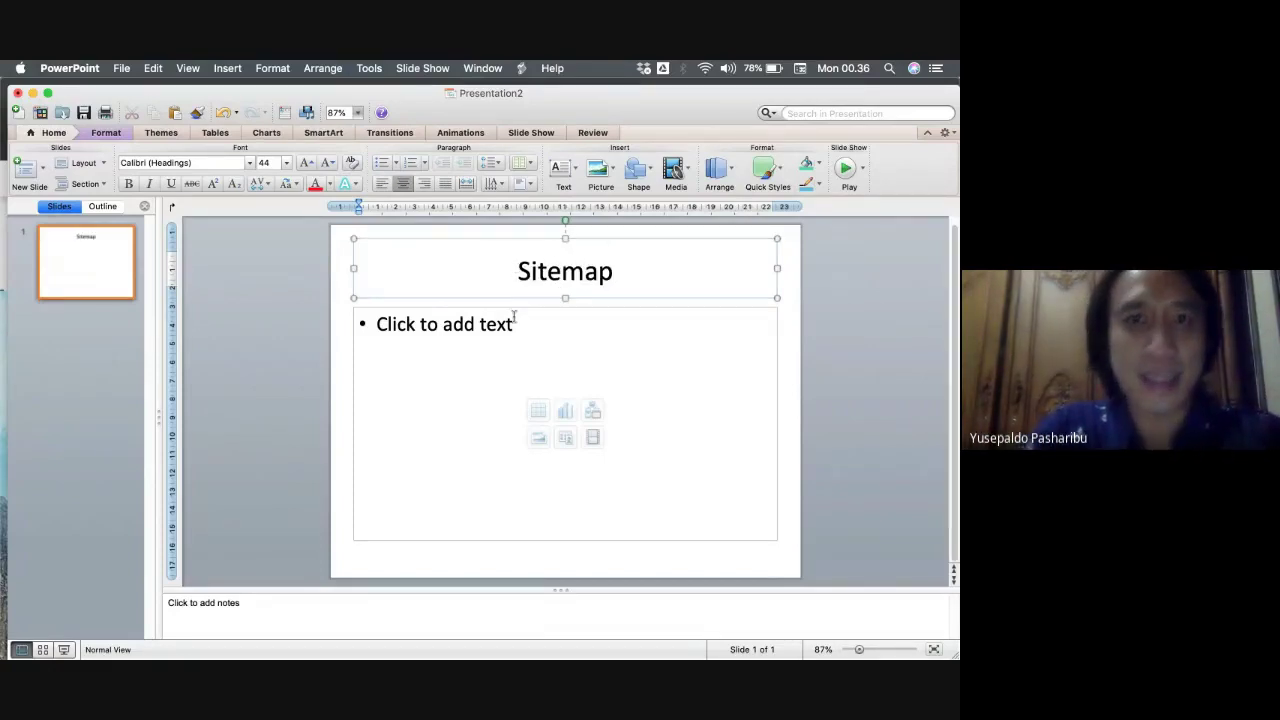
Insert a Hierarchy SmartArt graphic with three levels of offset boxes into the slide's body.
{"action": "left_click", "coordinate": [511, 362]}
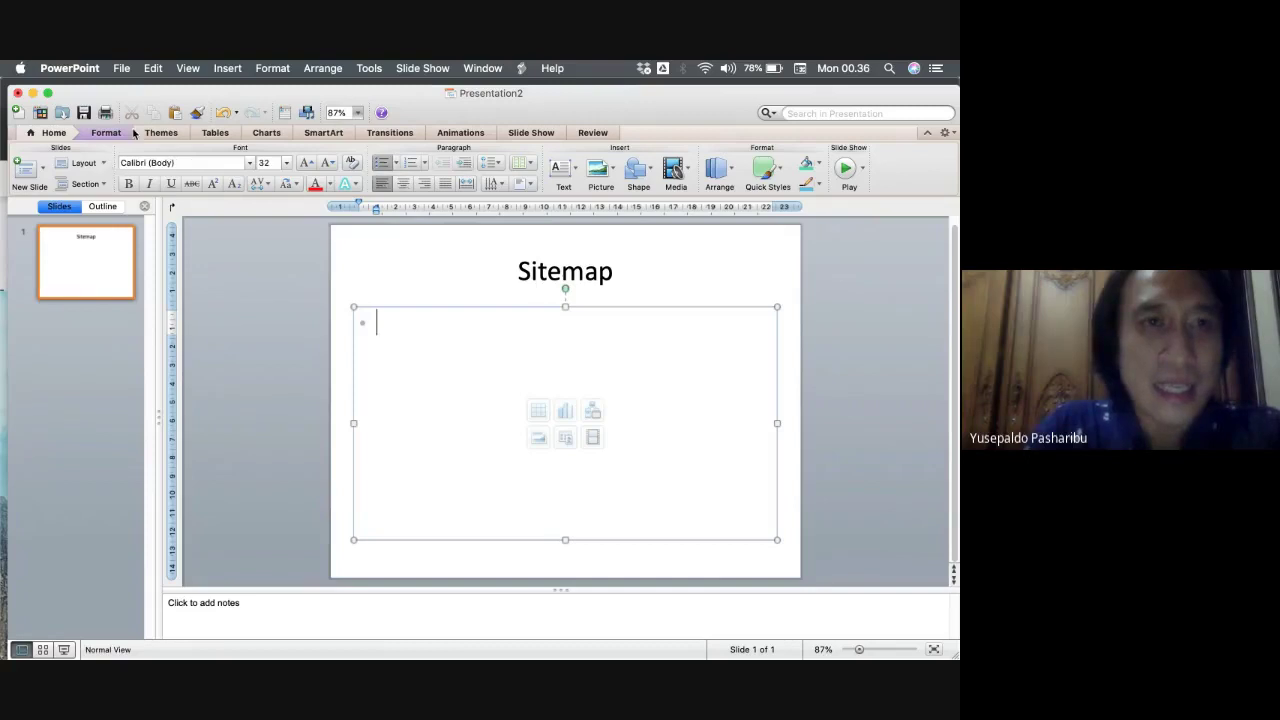
{"action": "left_click", "coordinate": [335, 134]}
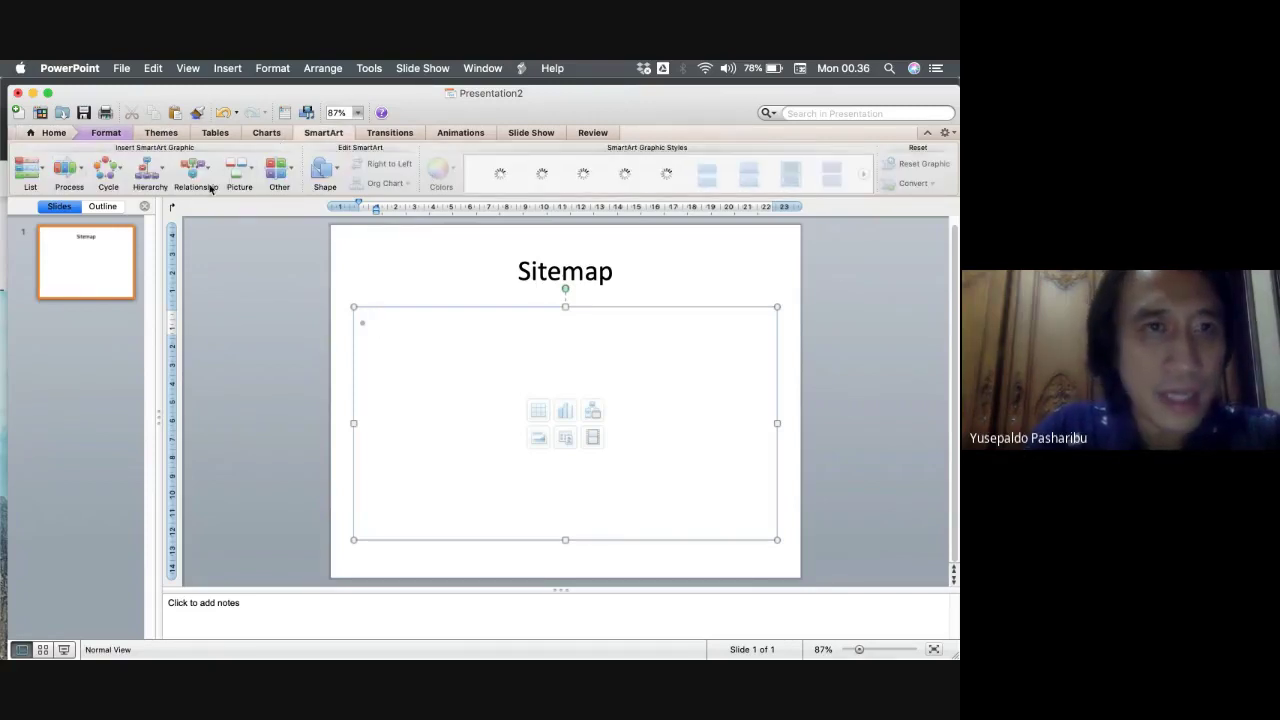
{"action": "left_click", "coordinate": [150, 172]}
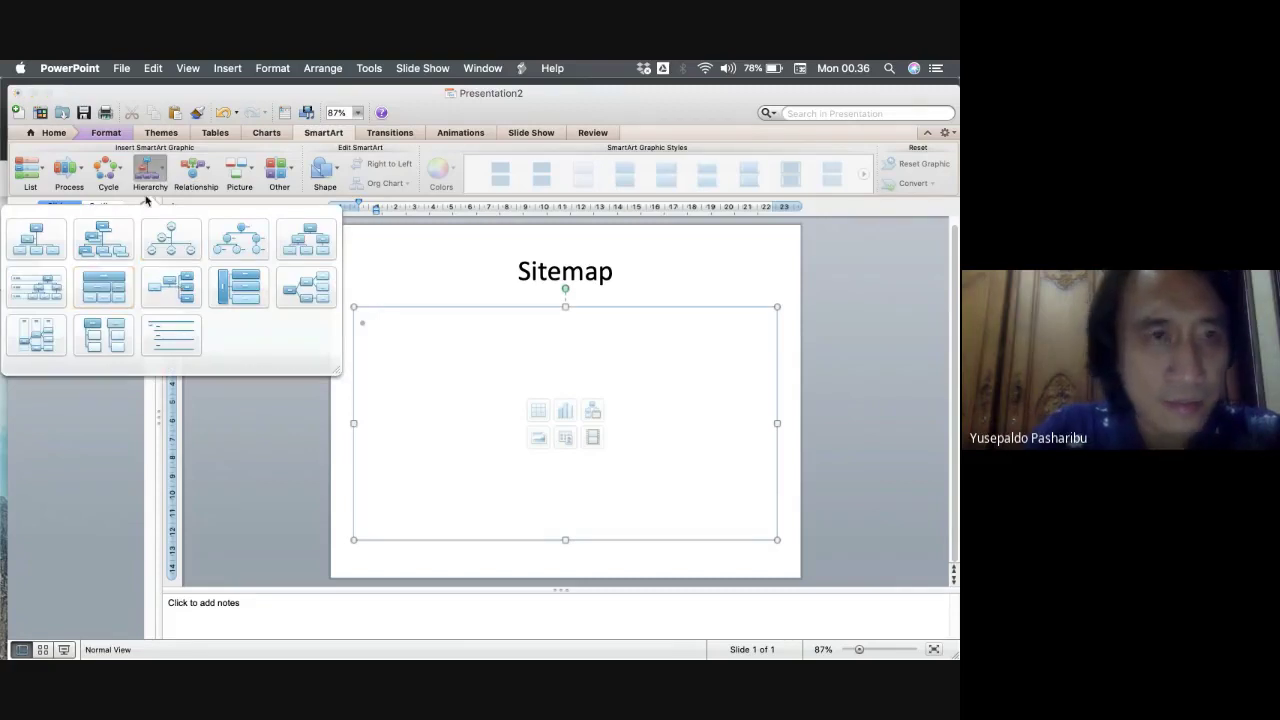
{"action": "left_click", "coordinate": [298, 250]}
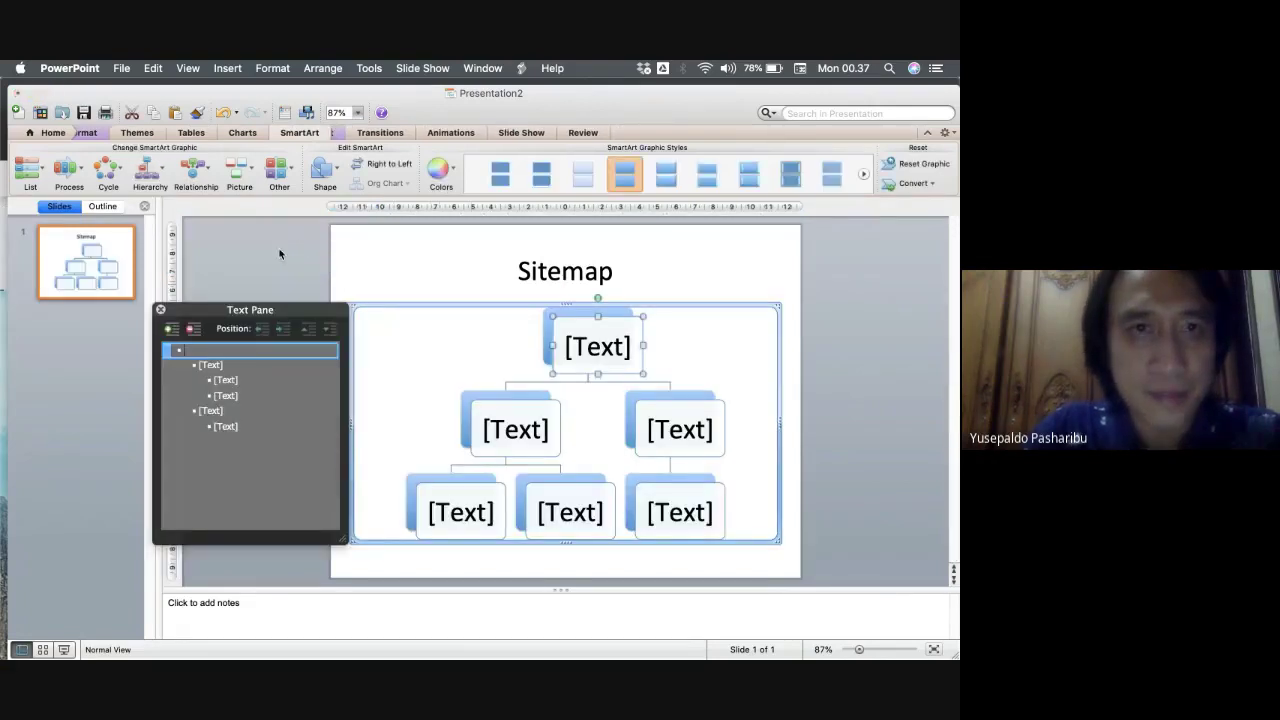
Apply the first Colorful color variation to the hierarchy graphic.
{"action": "left_click", "coordinate": [441, 170]}
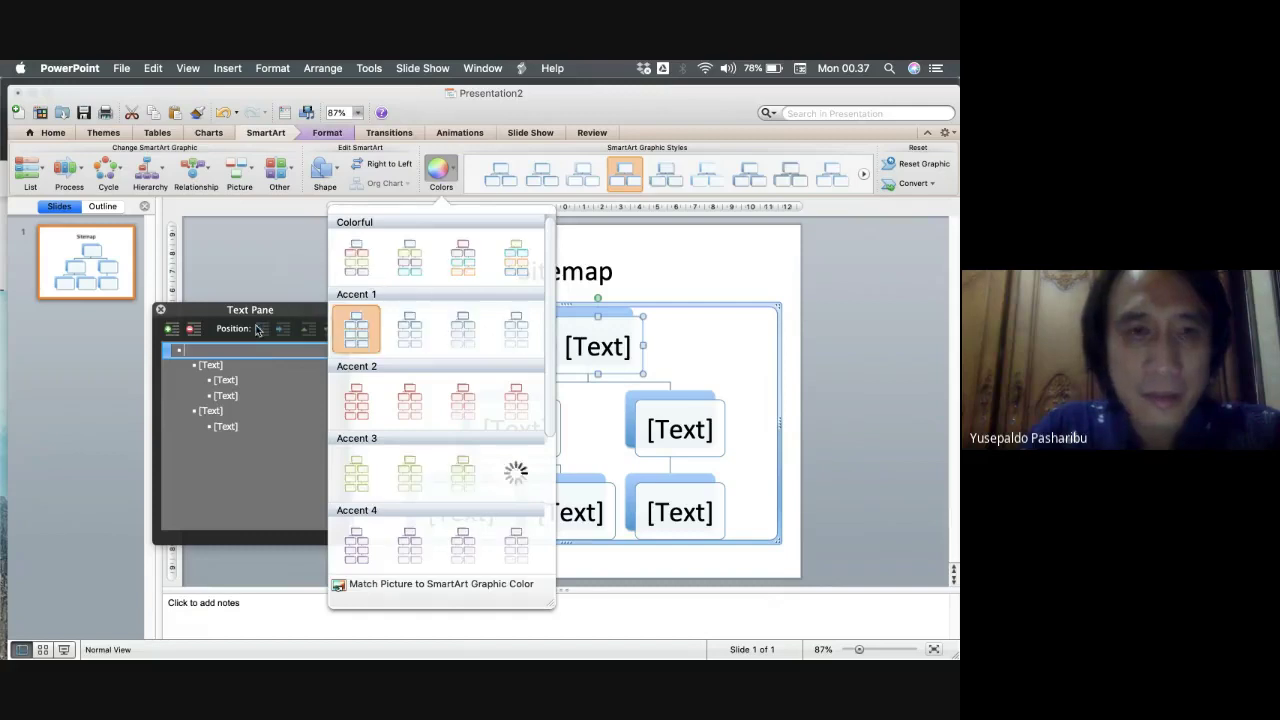
{"action": "left_click", "coordinate": [360, 271]}
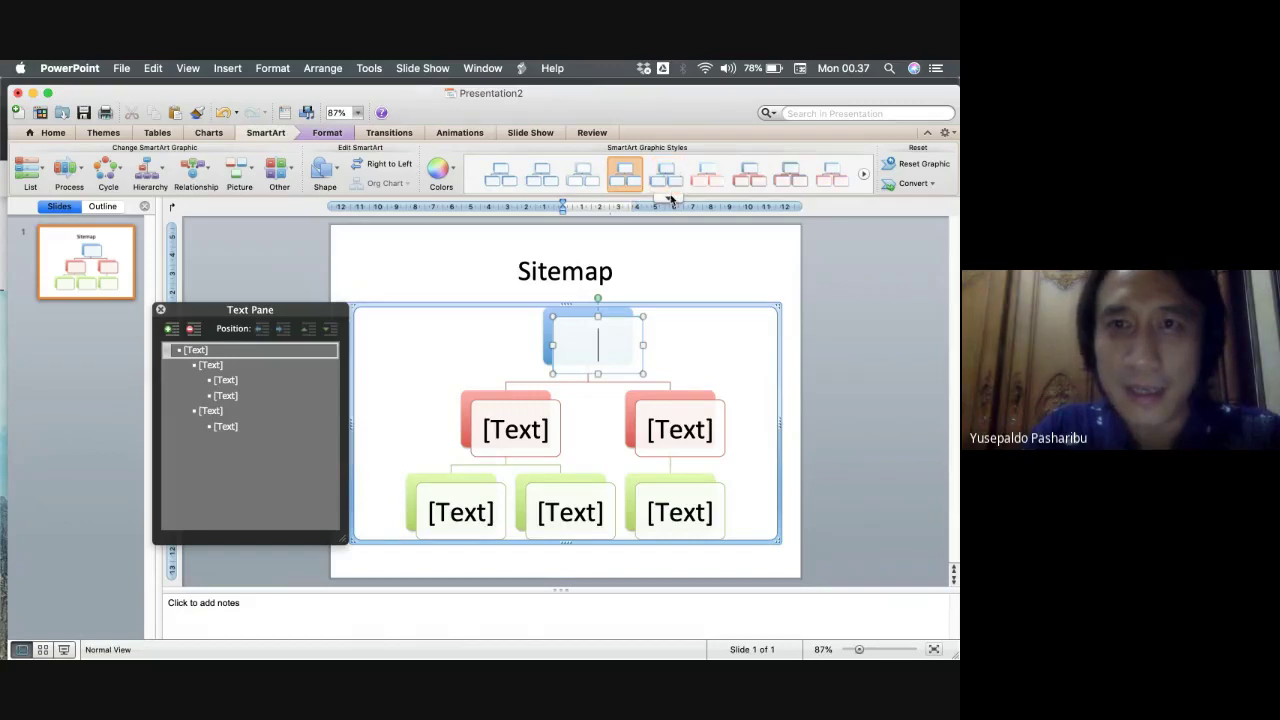
{"action": "left_click", "coordinate": [670, 198]}
{"action": "left_click", "coordinate": [283, 395]}
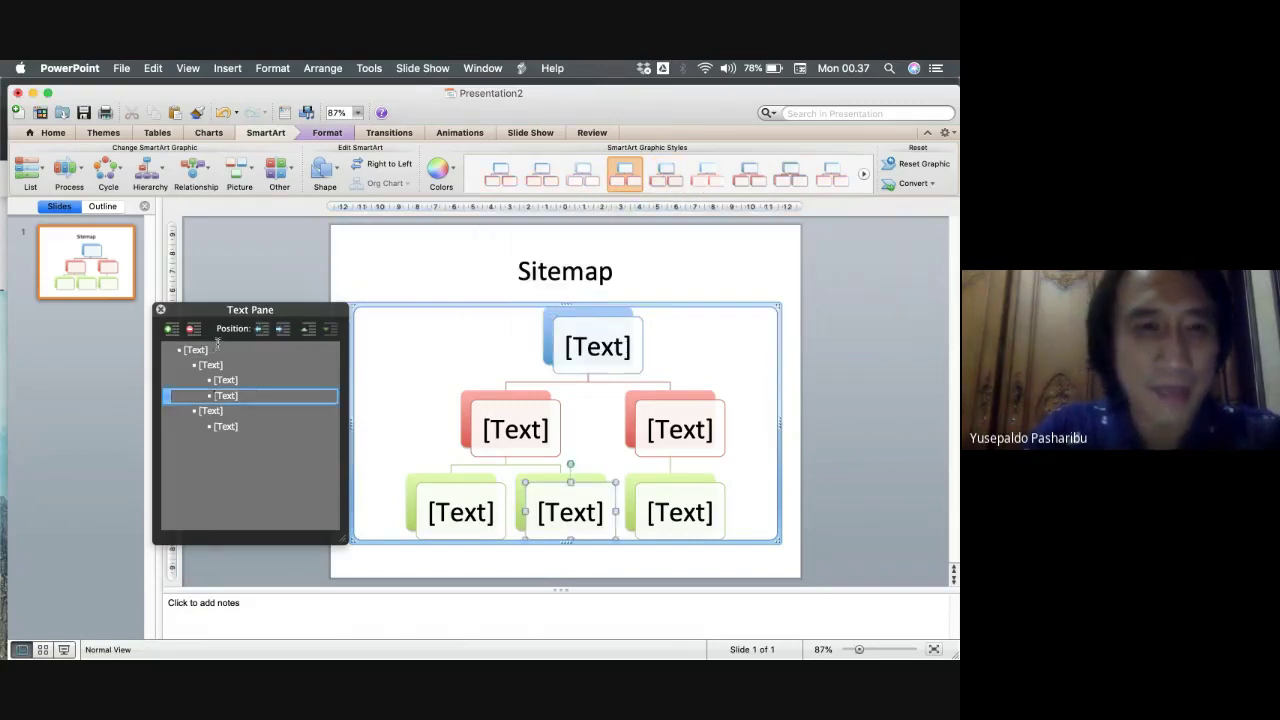
Label the top-level box of the hierarchy graphic "Home".
{"action": "left_click", "coordinate": [217, 347]}
{"action": "type", "text": "Main"}
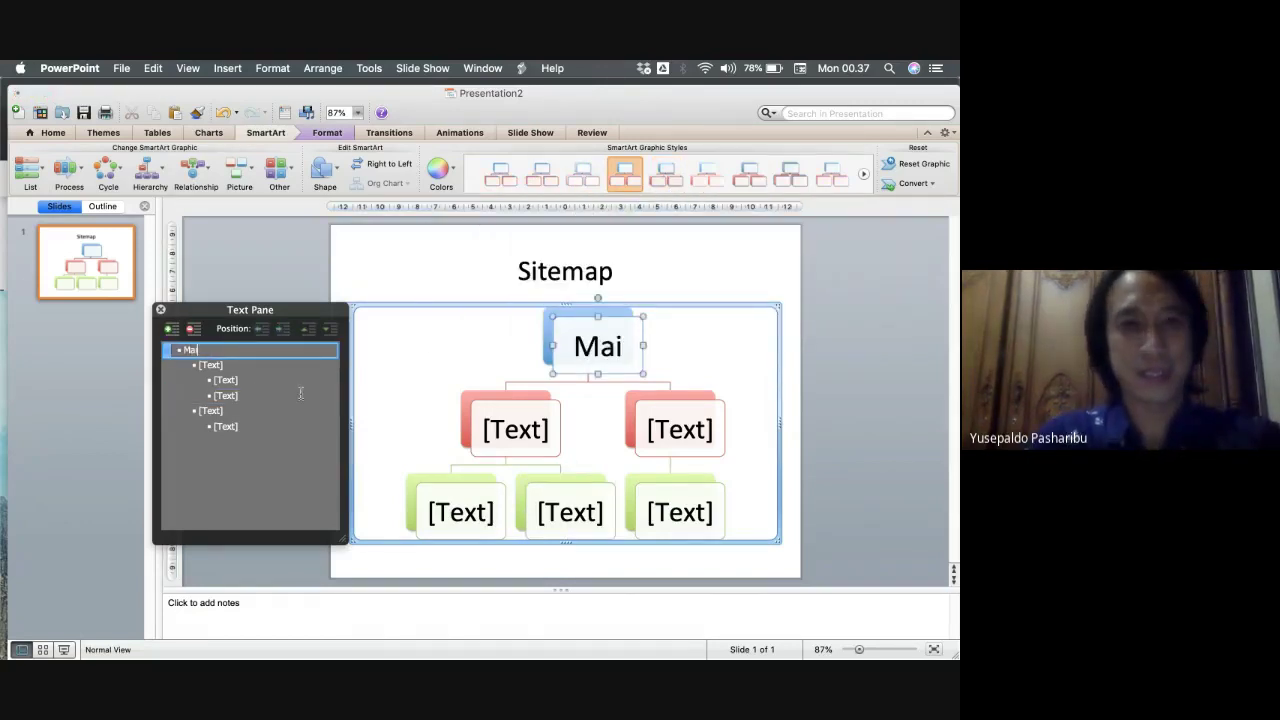
{"action": "key", "text": "BackSpace"}
{"action": "key", "text": "BackSpace"}
{"action": "key", "text": "BackSpace"}
{"action": "key", "text": "BackSpace"}
{"action": "type", "text": "H"}
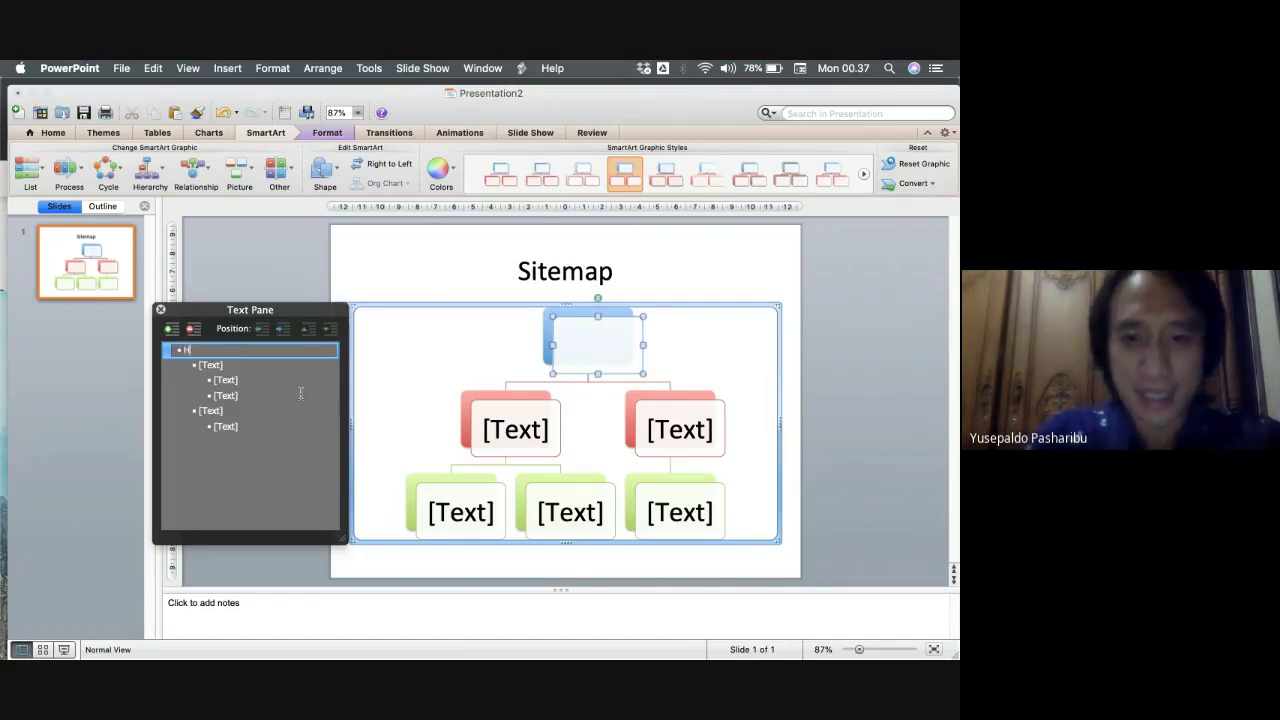
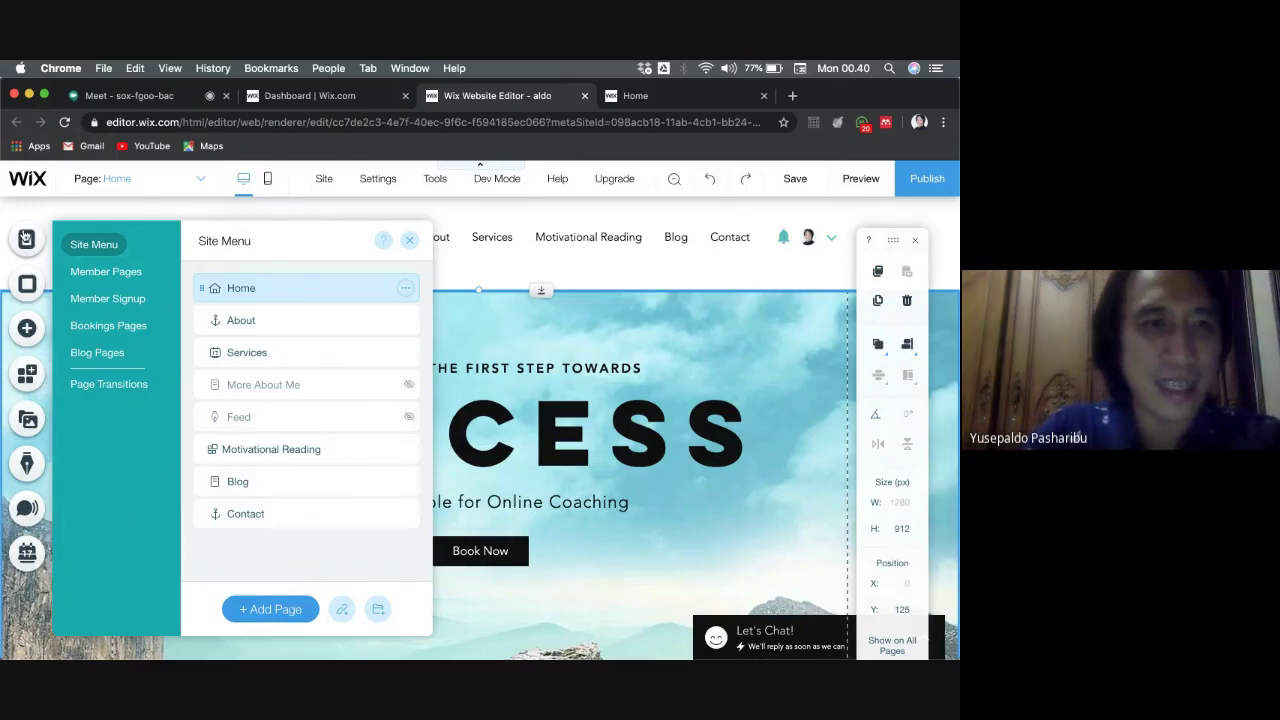
Compare the Wix site menu with the Sitemap slide in PowerPoint and return to the Wix editor.
{"action": "left_click", "coordinate": [27, 284]}
{"action": "left_click", "coordinate": [27, 242]}
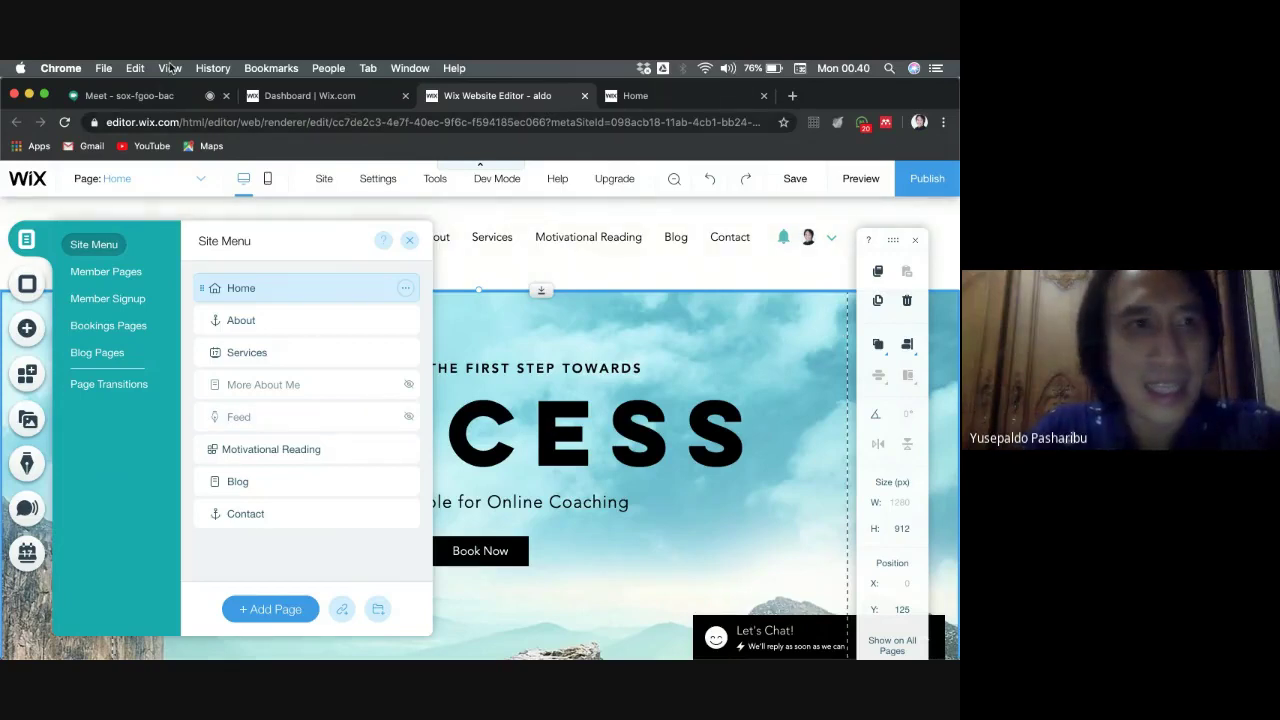
{"action": "left_click", "coordinate": [29, 96]}
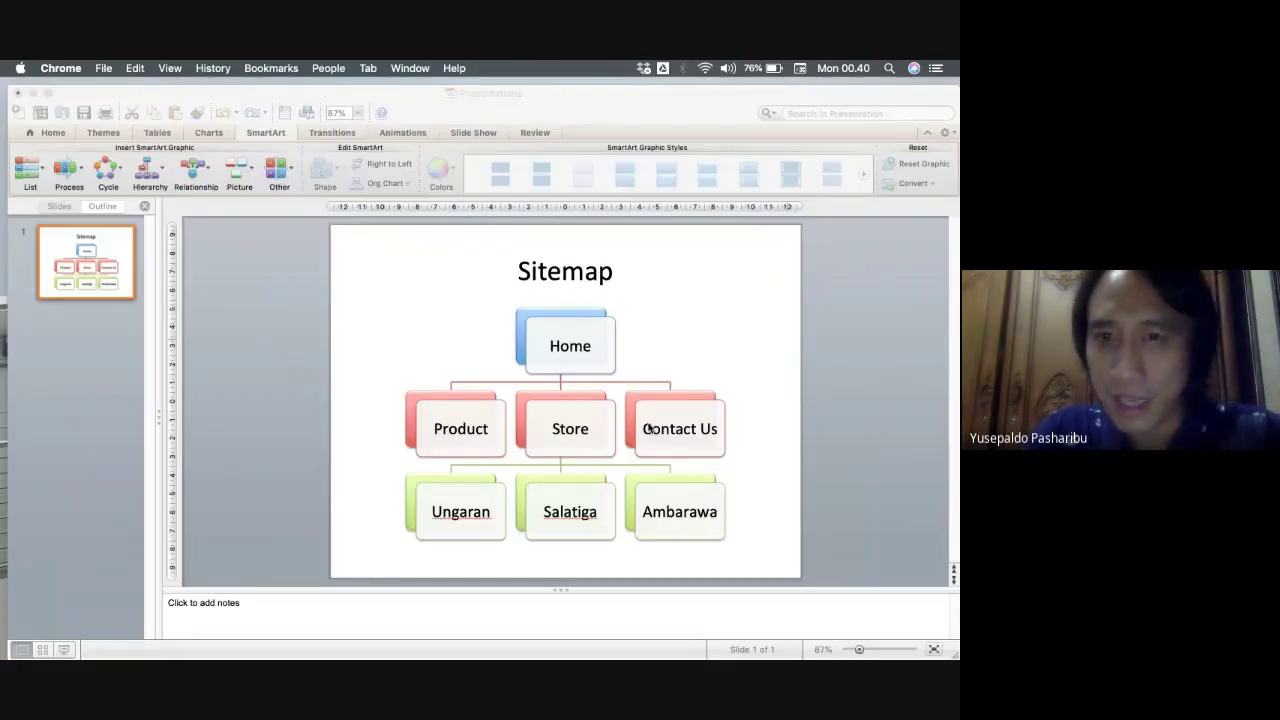
{"action": "key", "text": "ctrl+Up"}
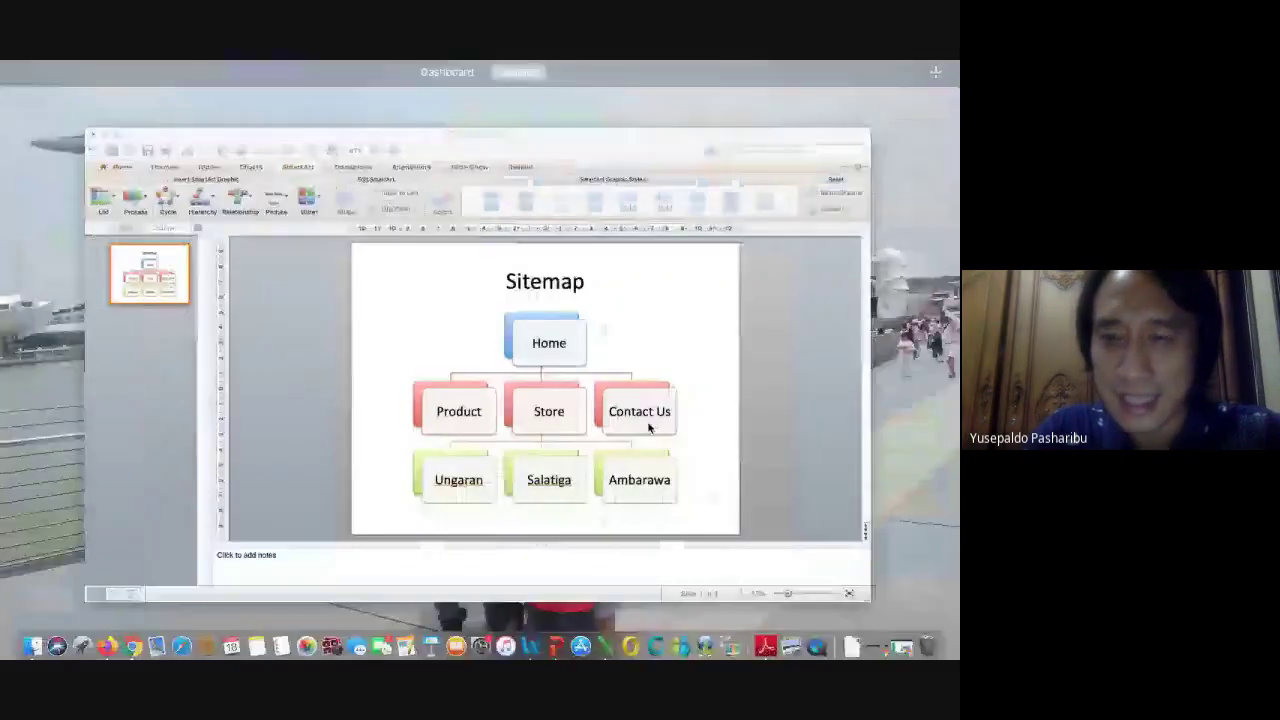
{"action": "left_click", "coordinate": [648, 427]}
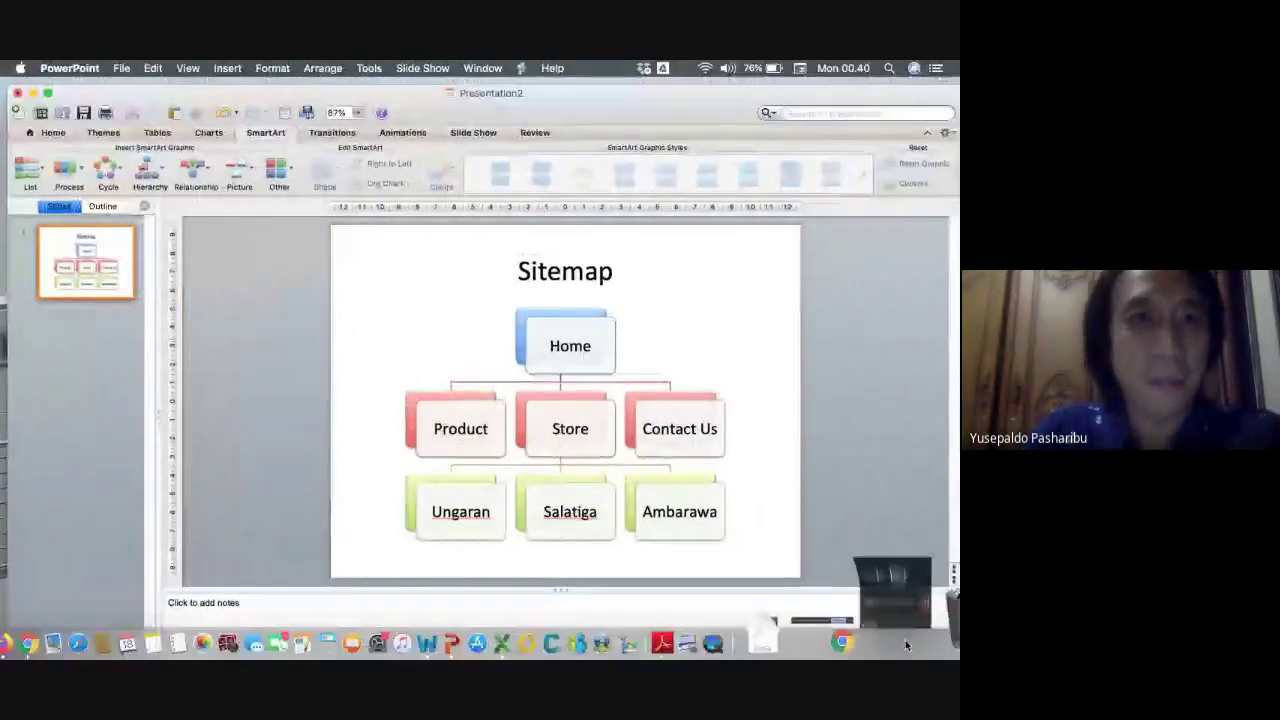
{"action": "left_click", "coordinate": [905, 640]}
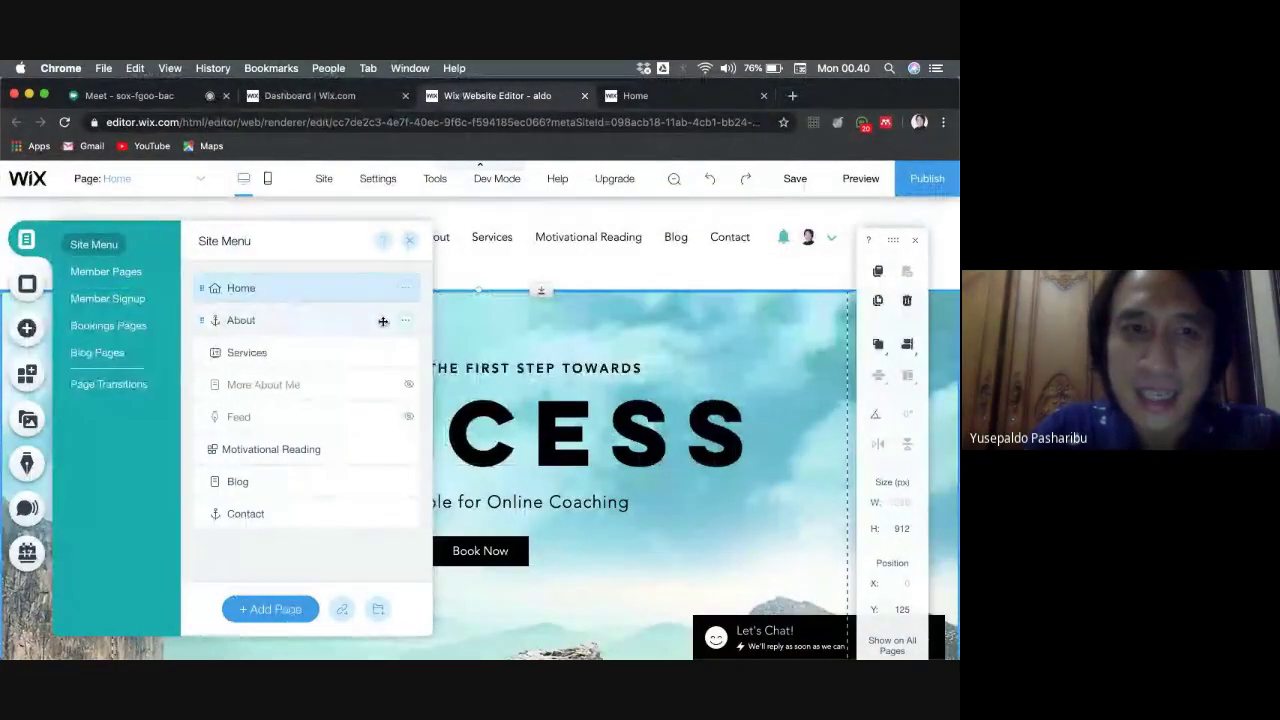
Rename the About item in the site menu to "Contact Us".
{"action": "left_click", "coordinate": [381, 320]}
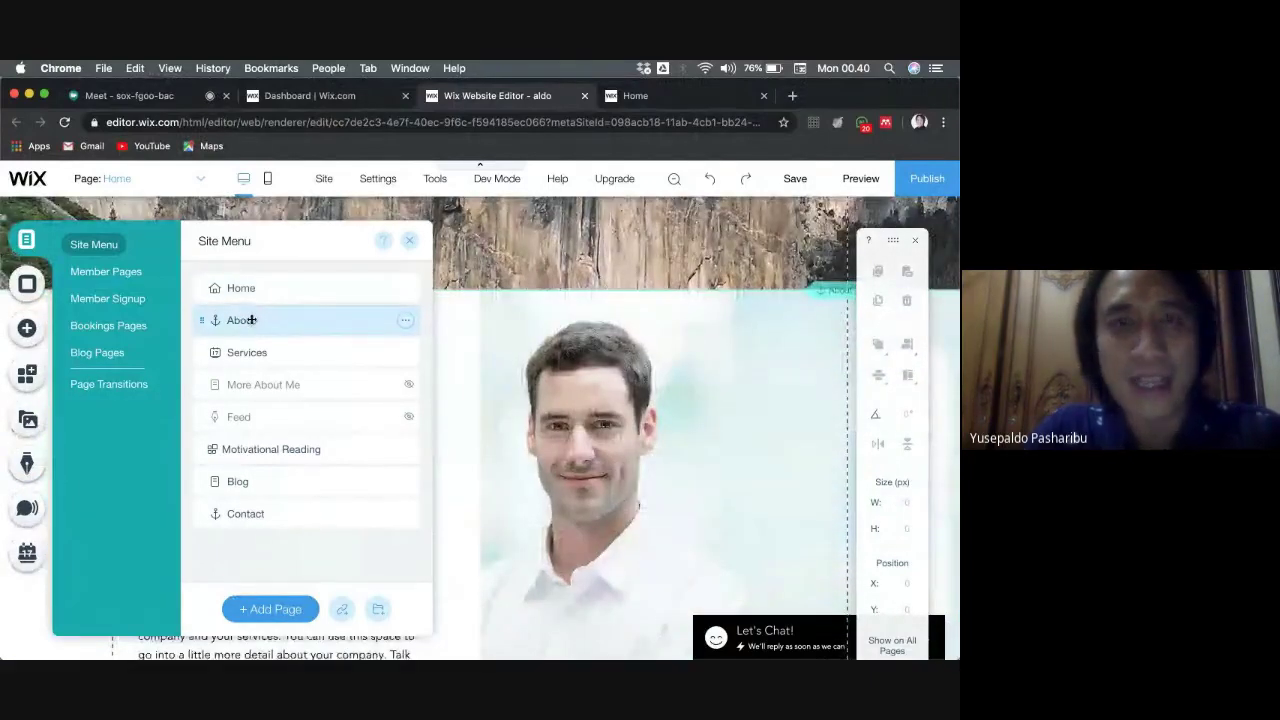
{"action": "left_click", "coordinate": [404, 321]}
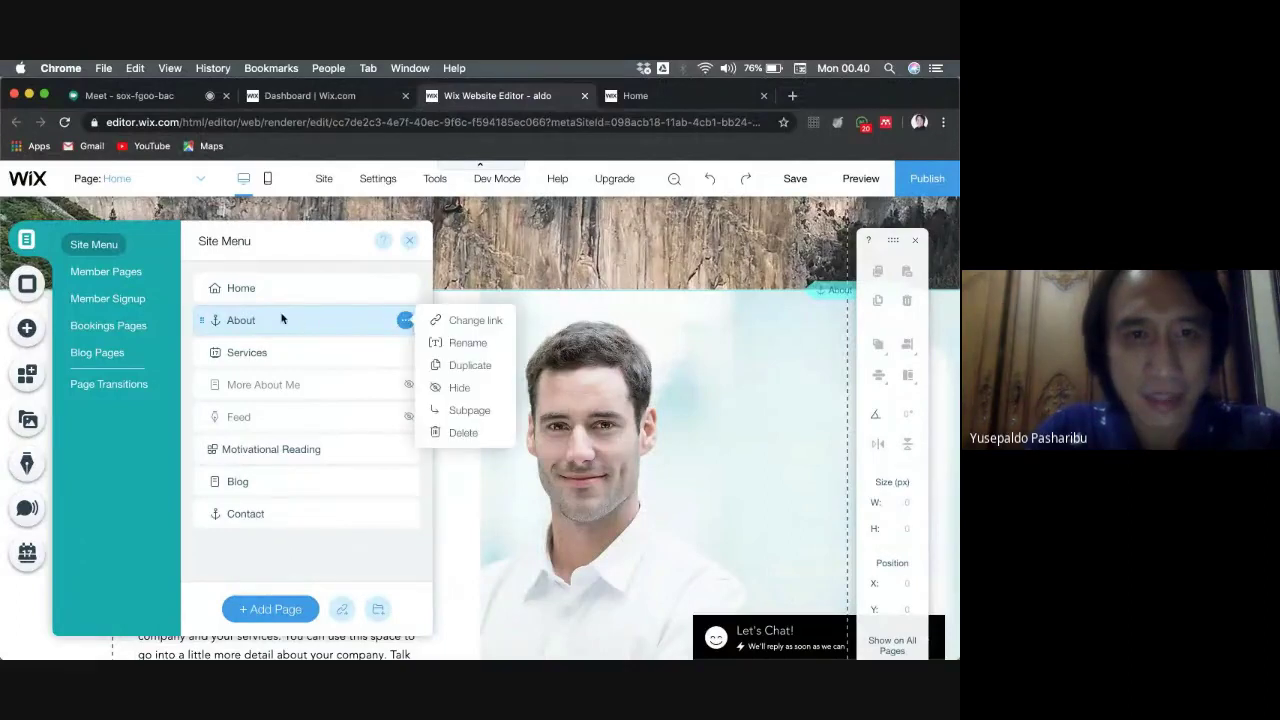
{"action": "left_click", "coordinate": [468, 343]}
{"action": "type", "text": "Contact"}
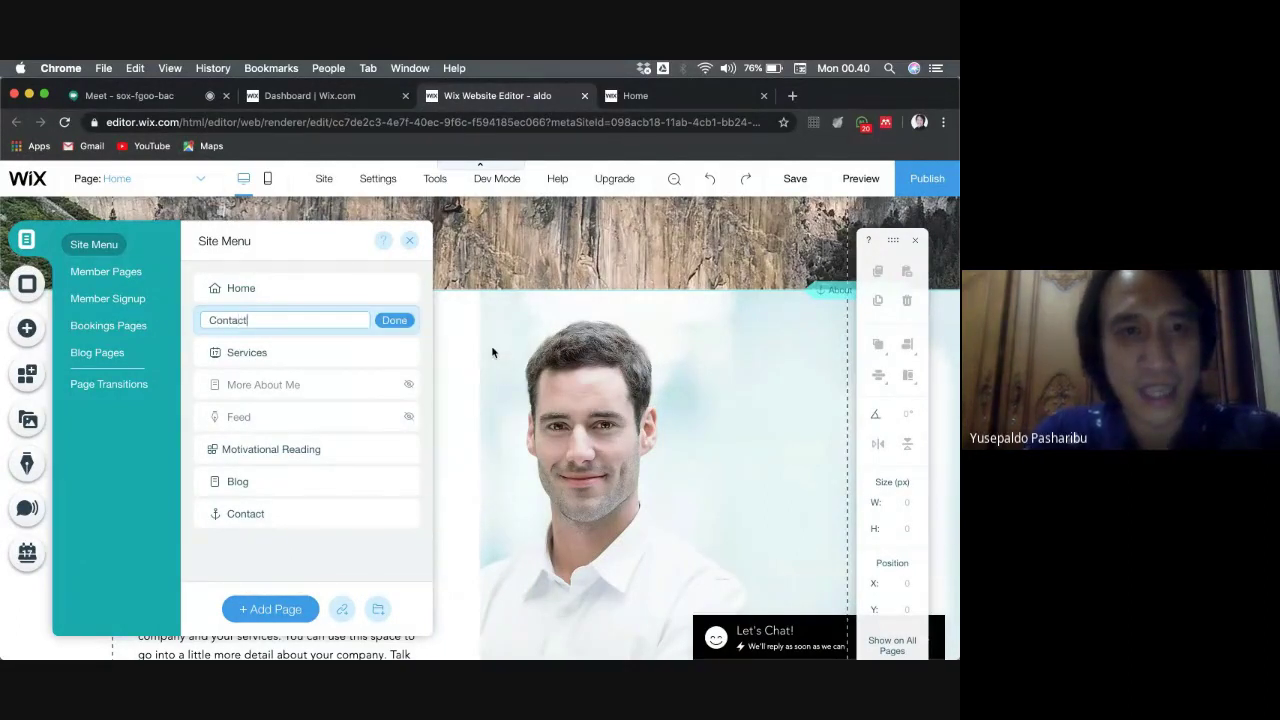
{"action": "type", "text": " Us"}
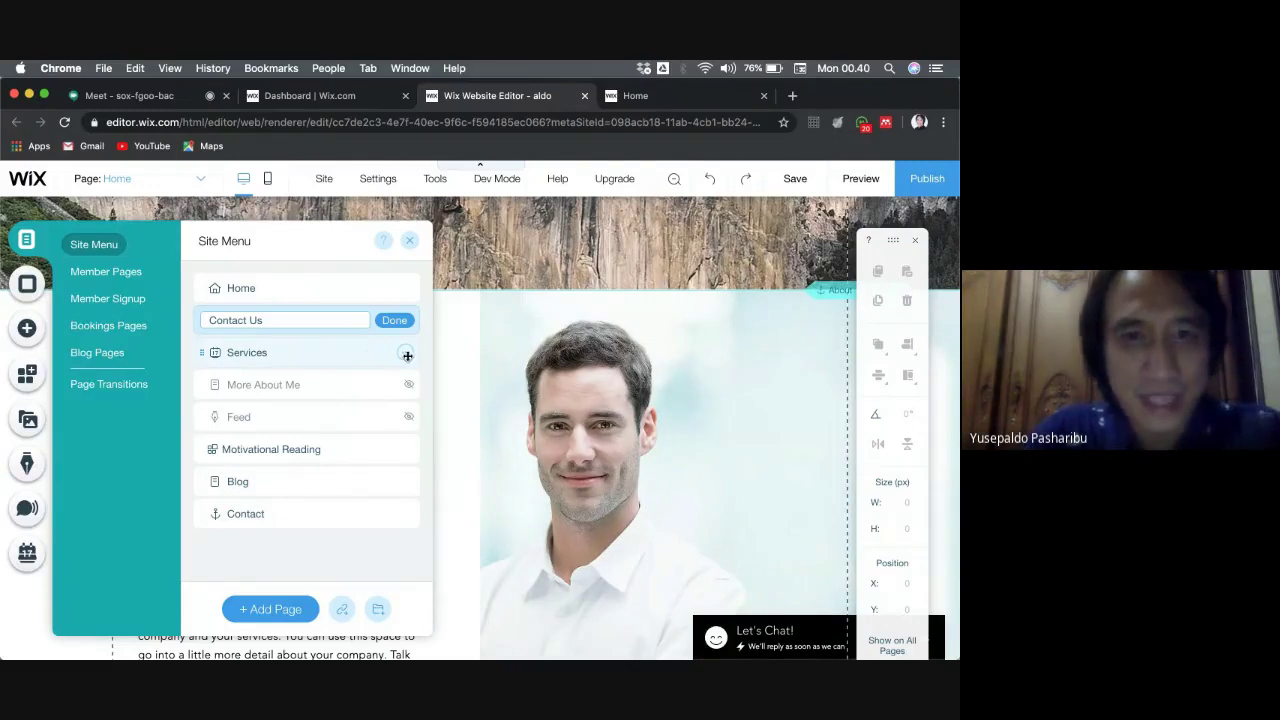
Hide the Services, Motivational Reading and Blog pages and the upper Contact Us anchor from the site menu.
{"action": "left_click", "coordinate": [407, 355]}
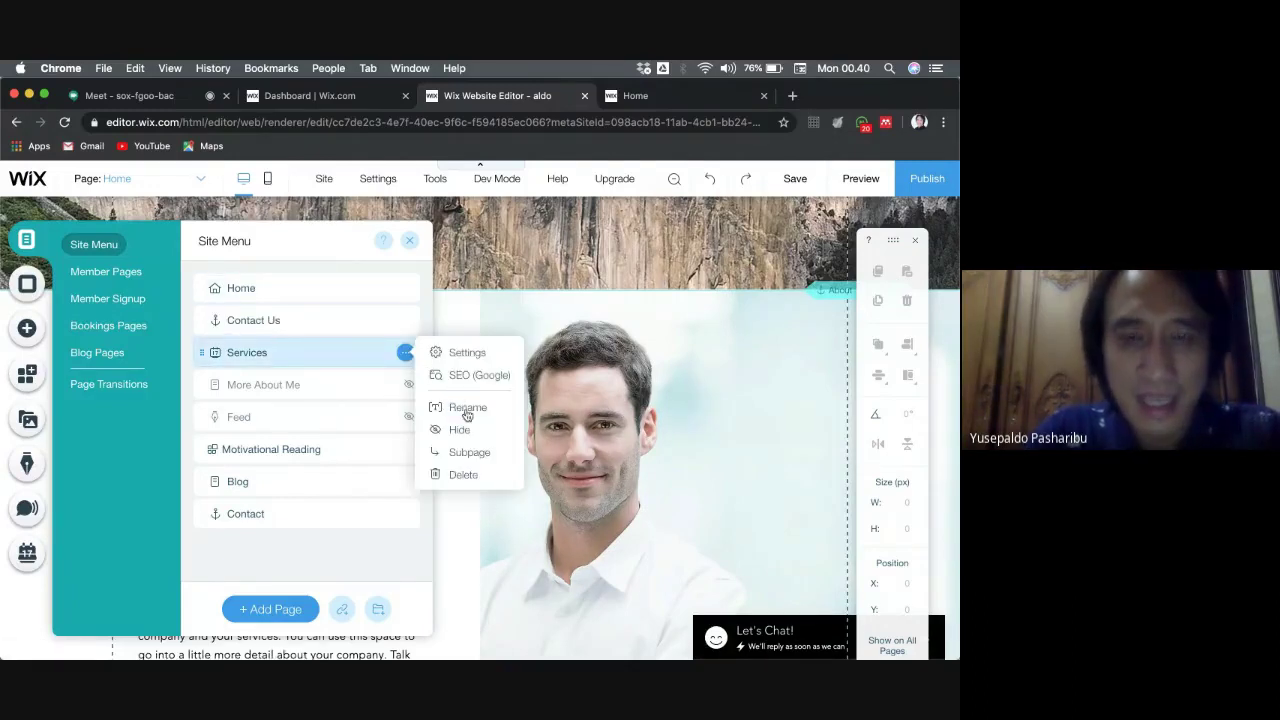
{"action": "left_click", "coordinate": [467, 412]}
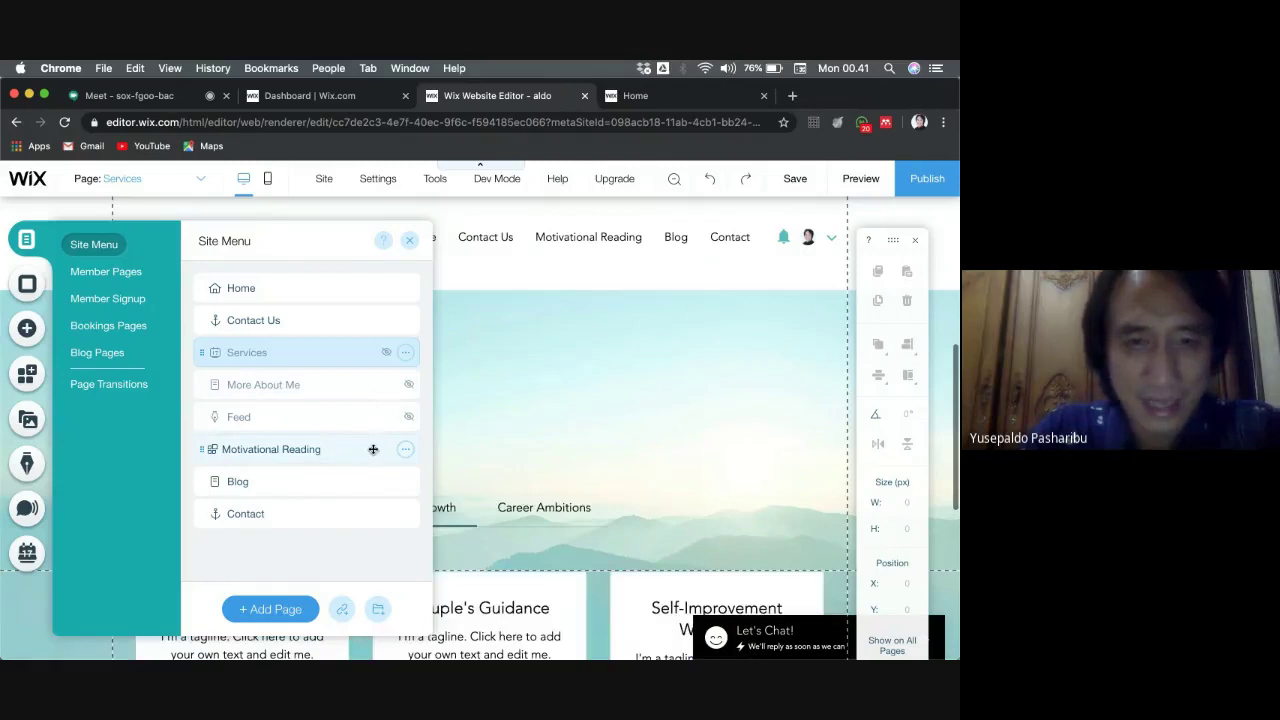
{"action": "left_click", "coordinate": [405, 449]}
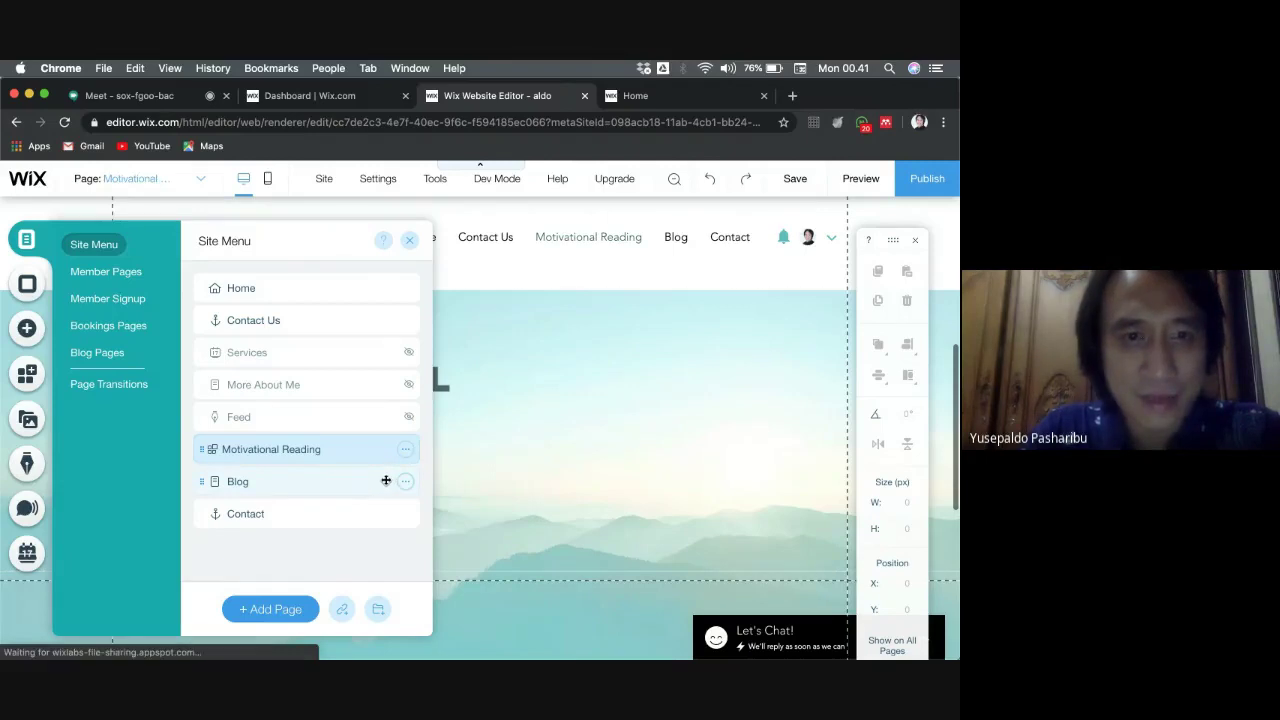
{"action": "left_click", "coordinate": [411, 486]}
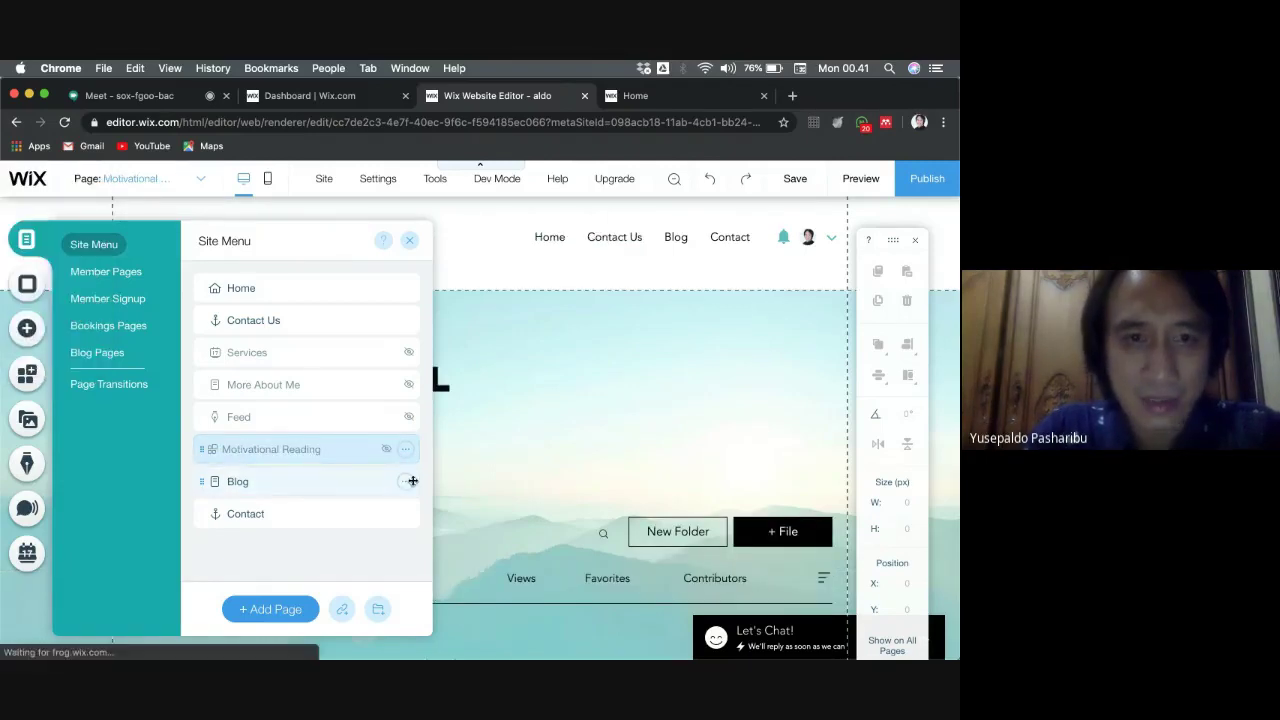
{"action": "left_click", "coordinate": [406, 482]}
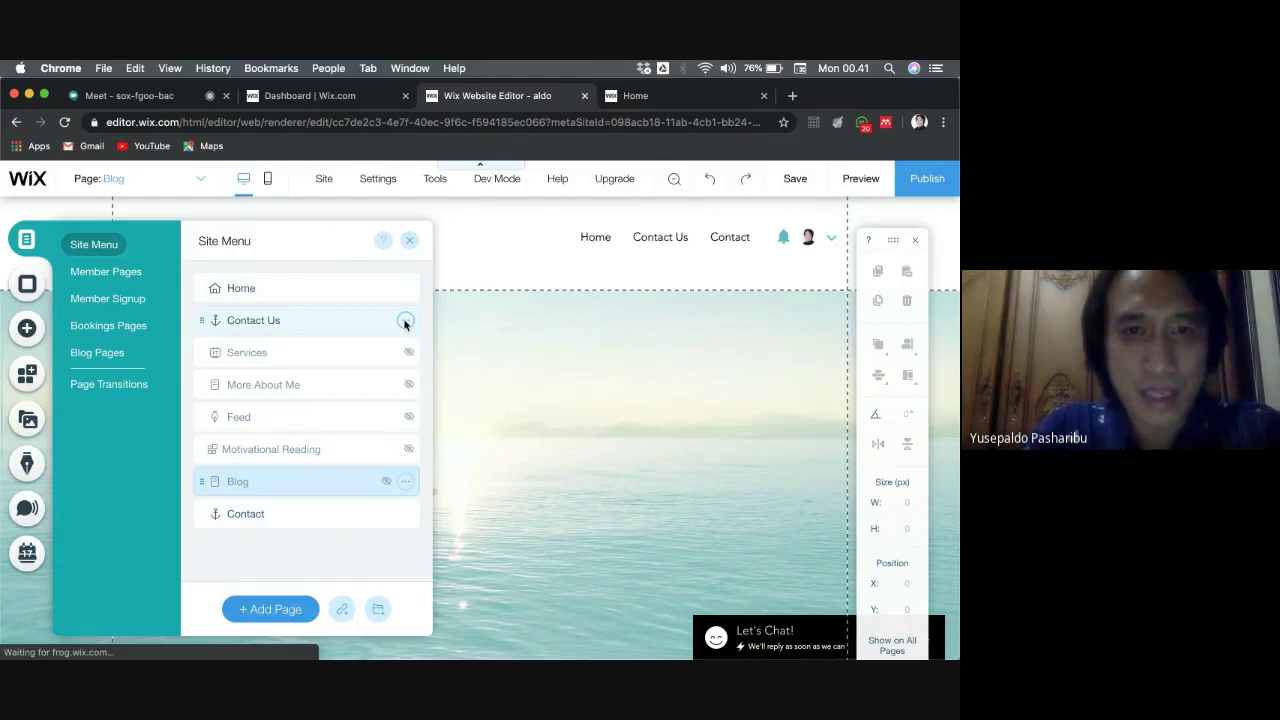
{"action": "left_click", "coordinate": [405, 321]}
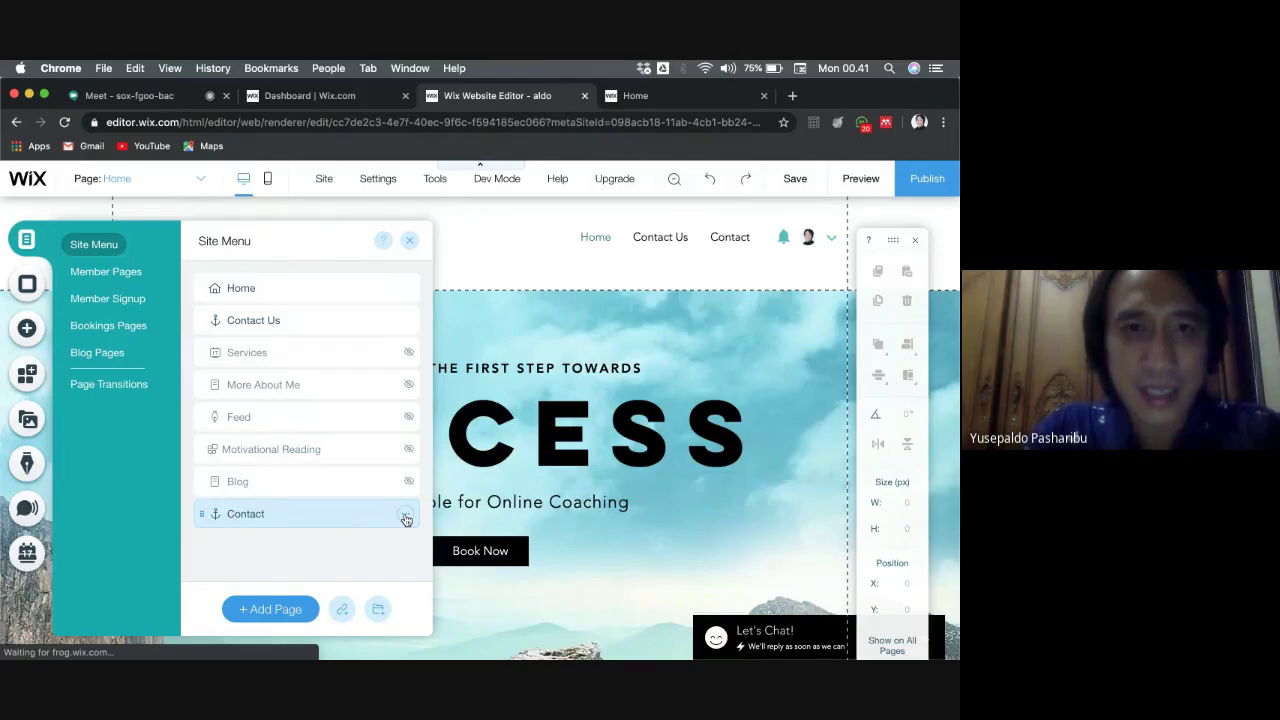
{"action": "left_click", "coordinate": [406, 517]}
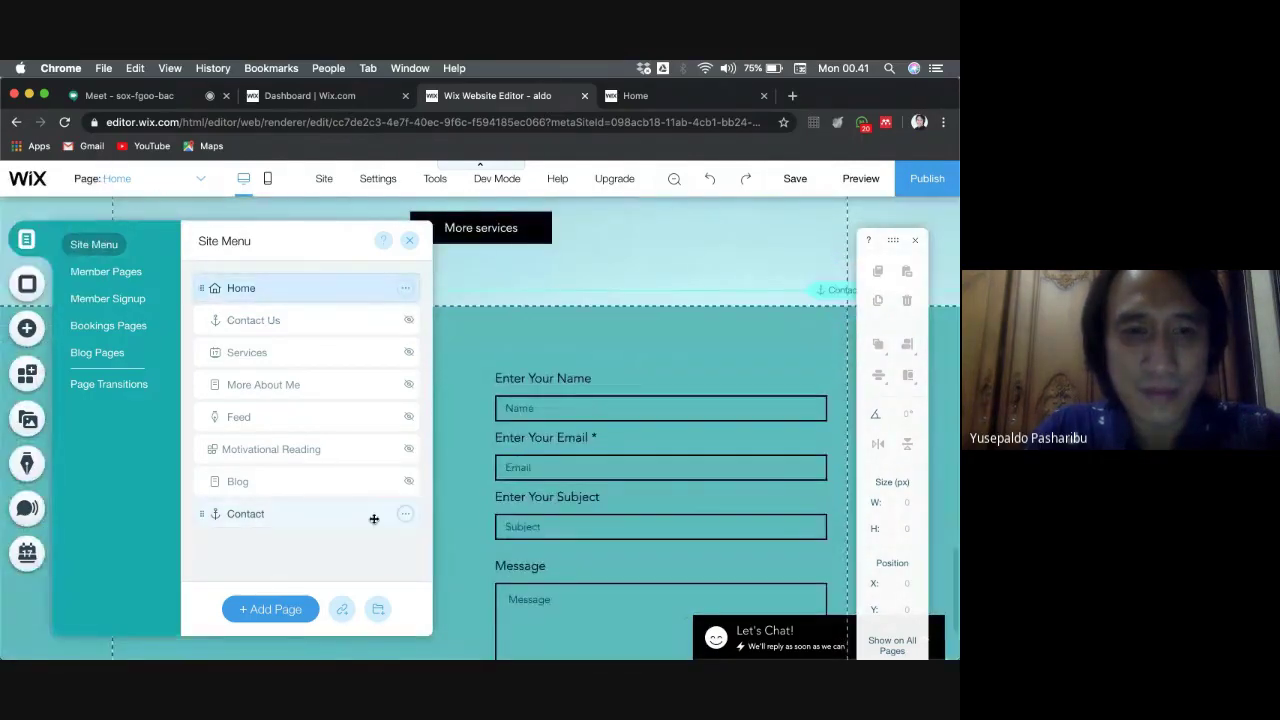
Rename the Contact anchor at the end of the site menu to "Contact Us".
{"action": "left_click", "coordinate": [405, 515]}
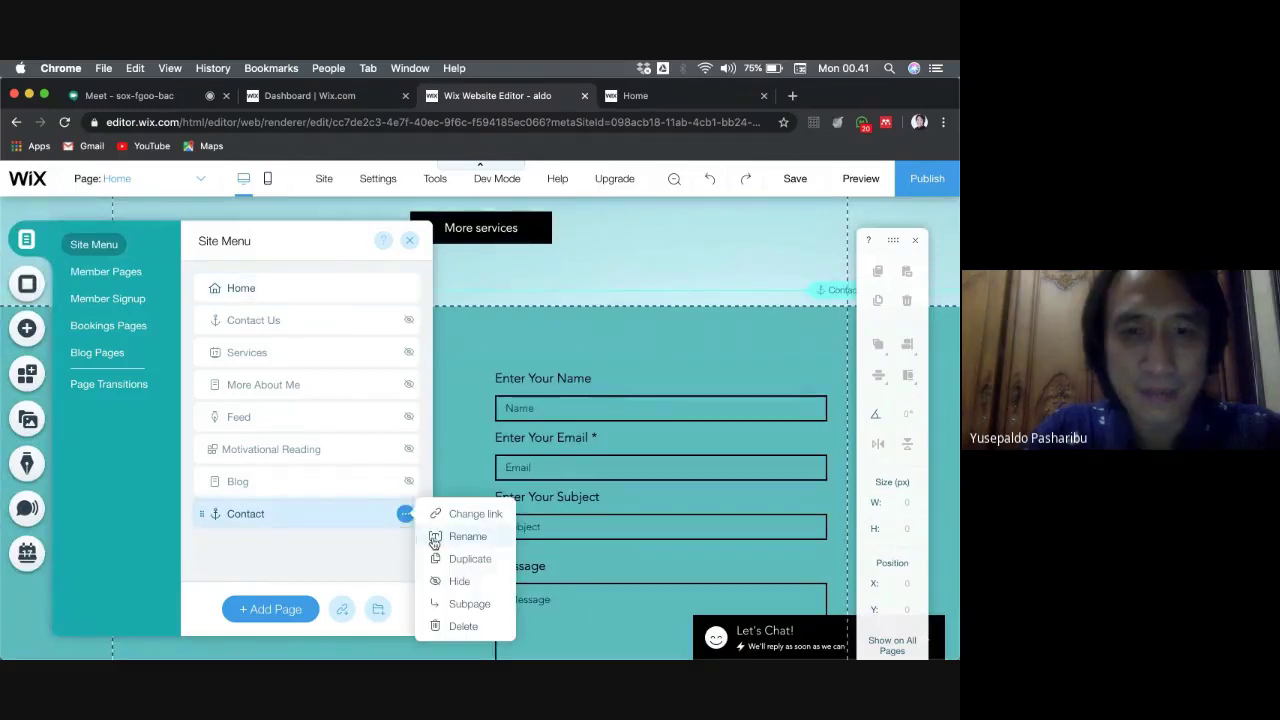
{"action": "left_click", "coordinate": [432, 535]}
{"action": "type", "text": "Us"}
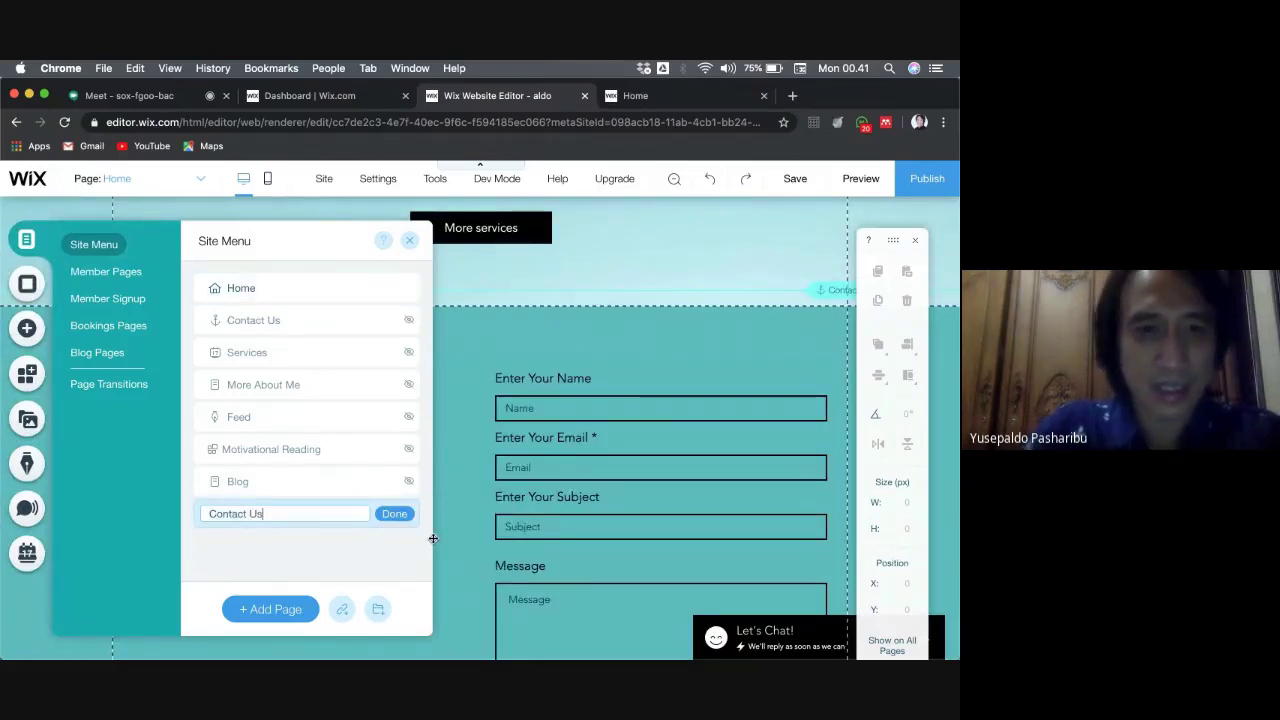
{"action": "key", "text": "Return"}
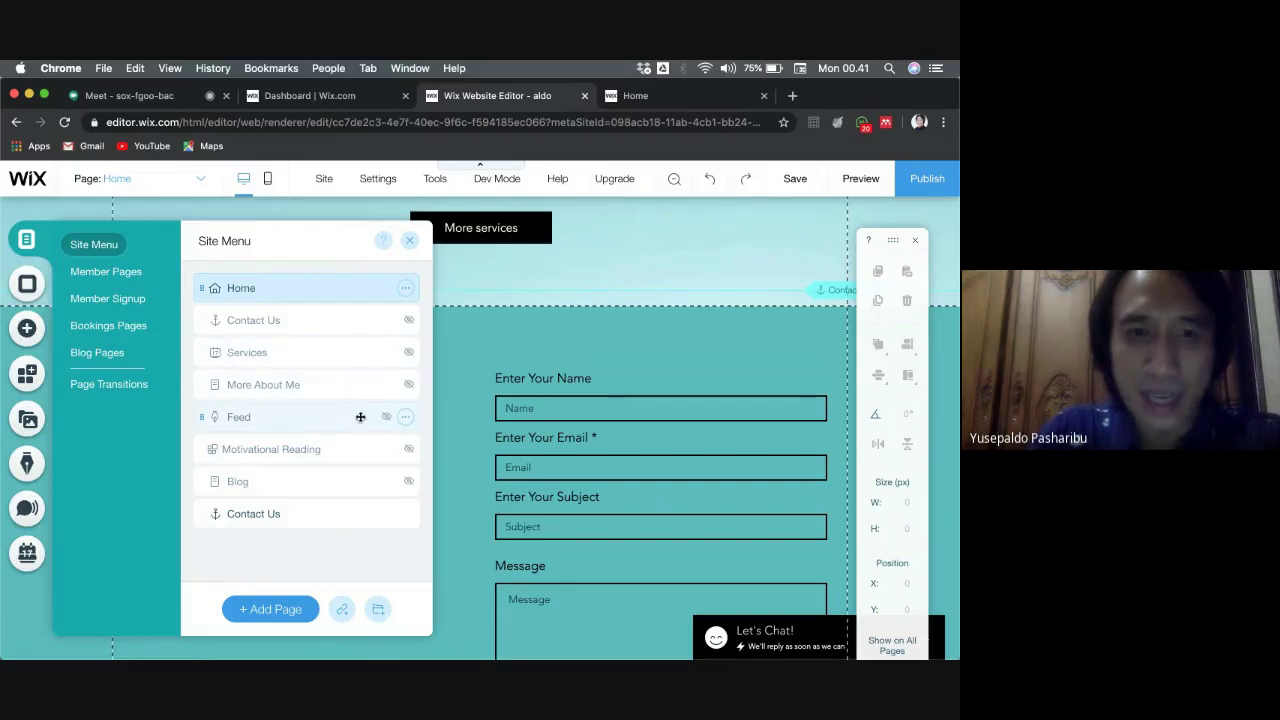
Delete the Motivational Reading page together with its Wix File Share app.
{"action": "left_click", "coordinate": [405, 417]}
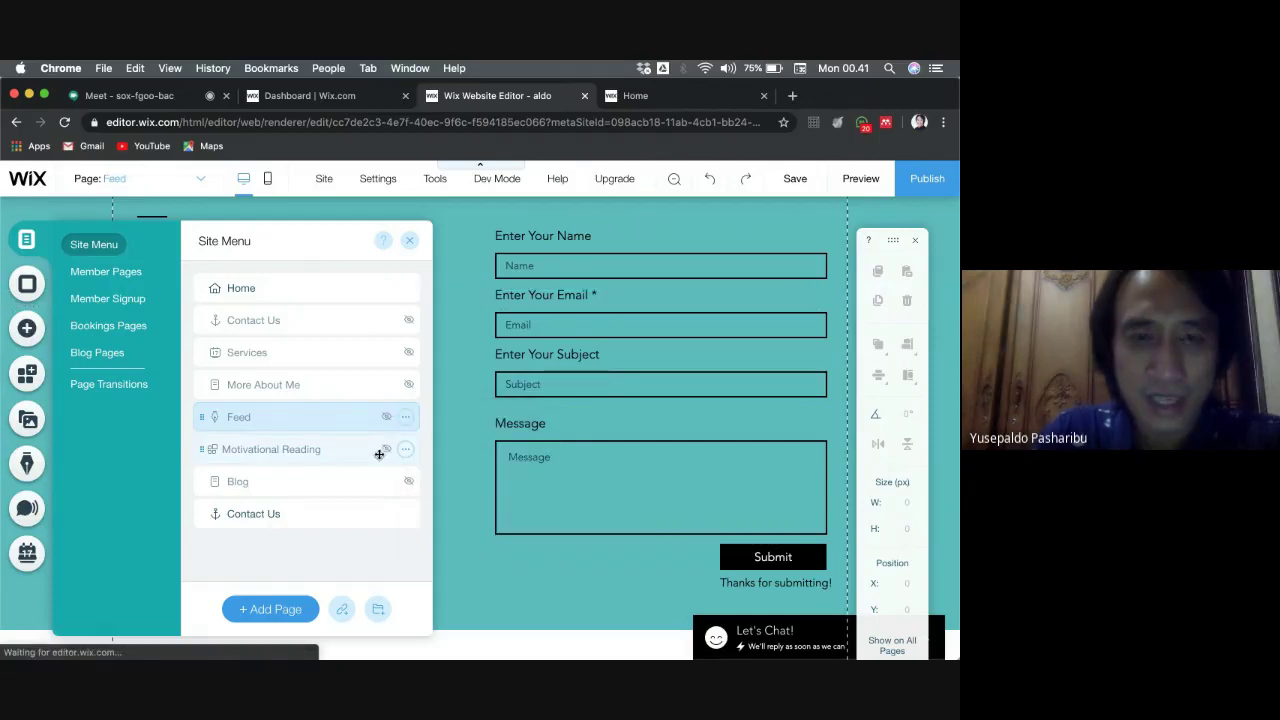
{"action": "left_click", "coordinate": [405, 449]}
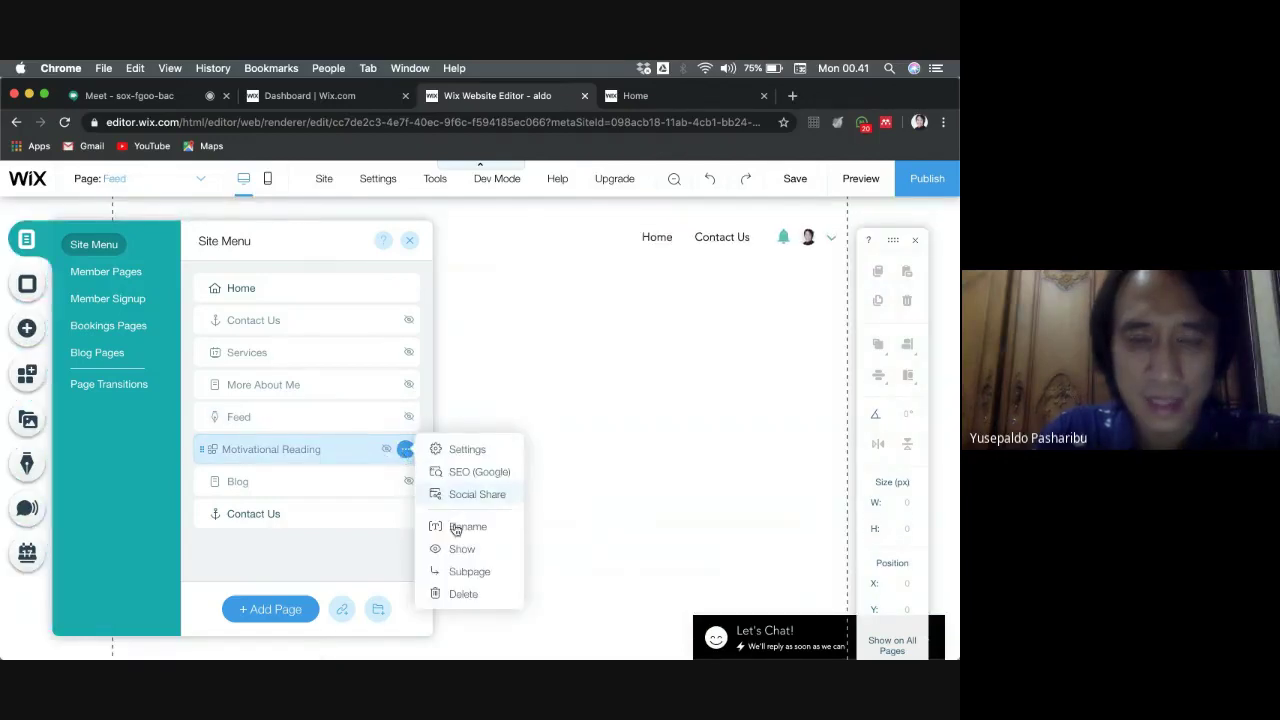
{"action": "left_click", "coordinate": [460, 594]}
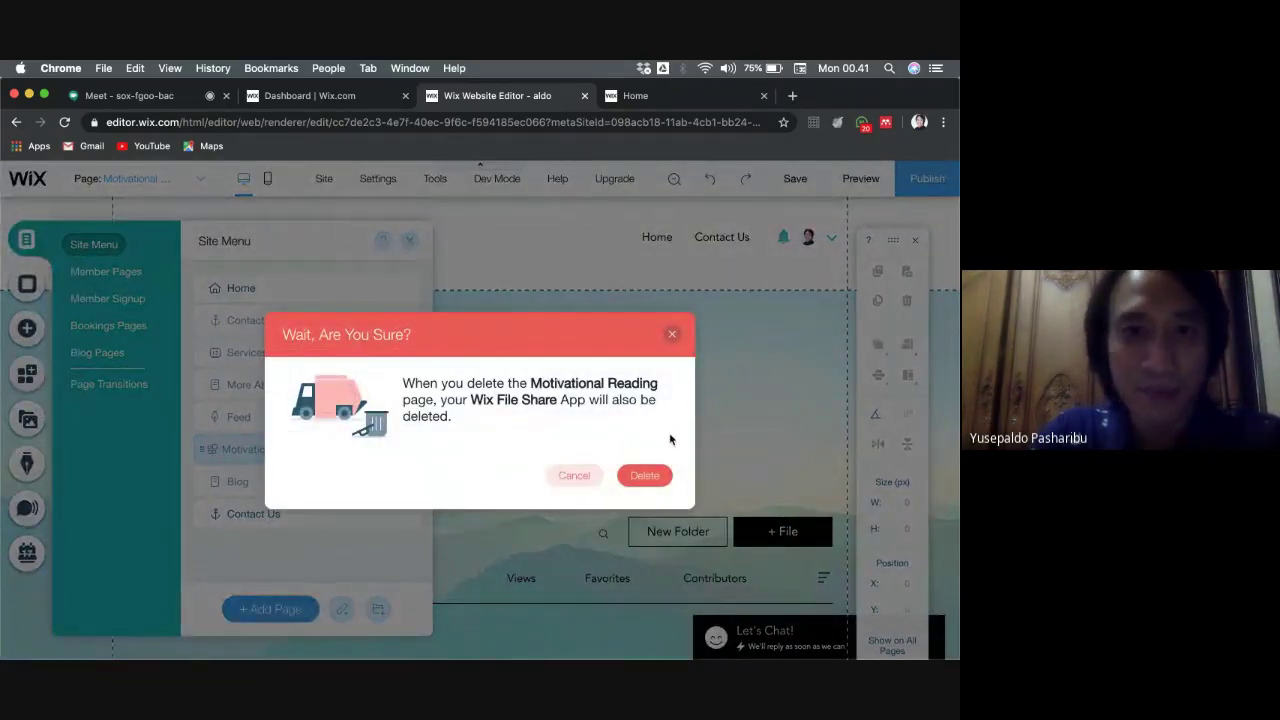
{"action": "left_click", "coordinate": [632, 477]}
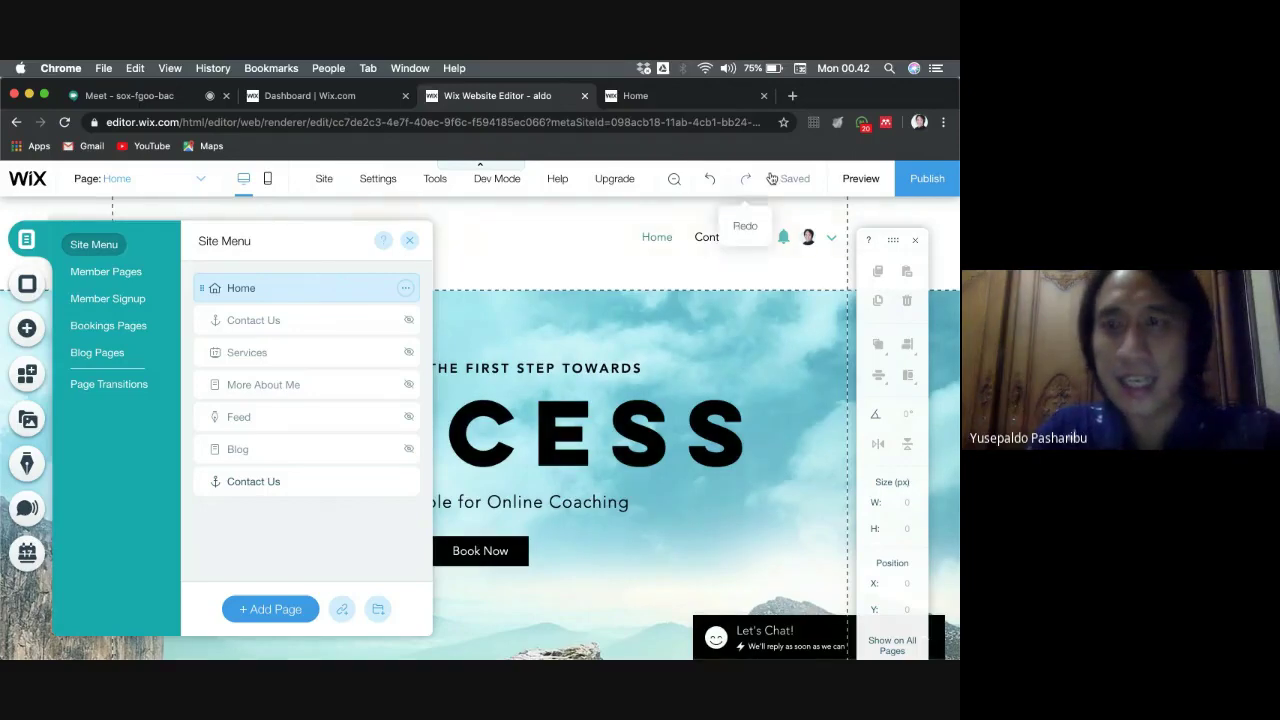
Publish the site with the reduced menu and dismiss the publishing and mobile-site dialogs.
{"action": "left_click", "coordinate": [640, 96]}
{"action": "left_click", "coordinate": [524, 96]}
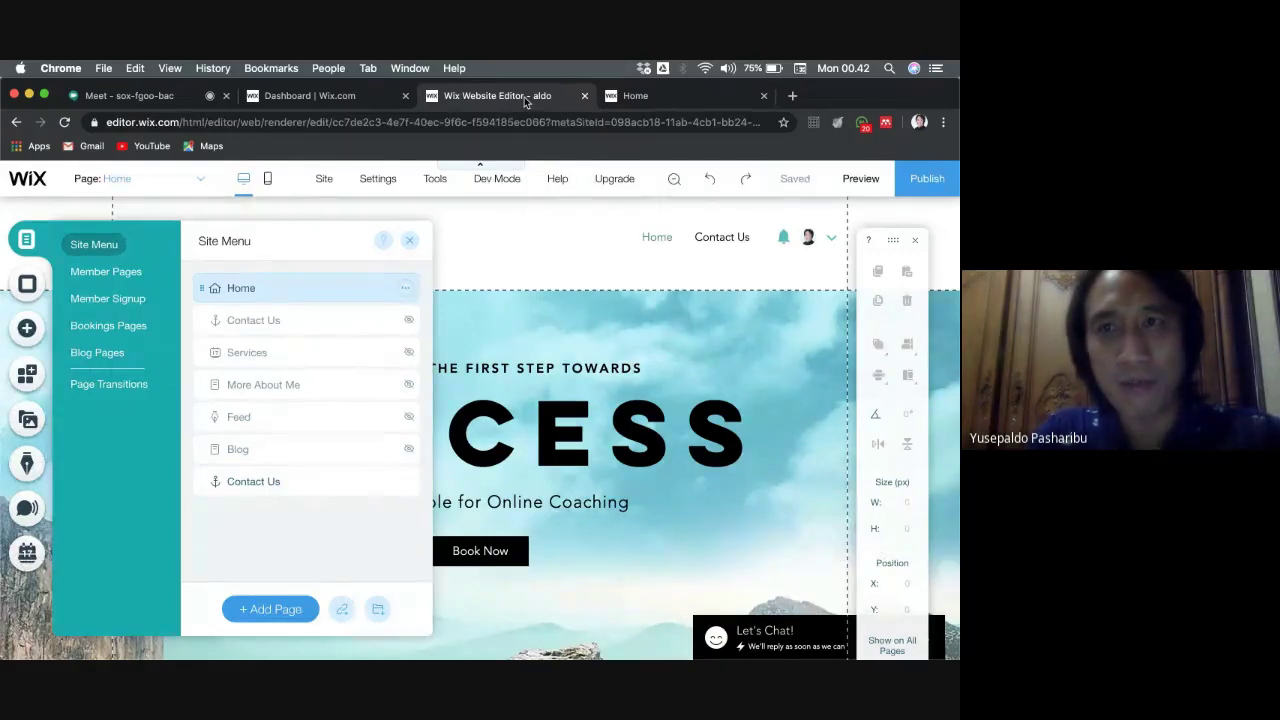
{"action": "left_click", "coordinate": [941, 178]}
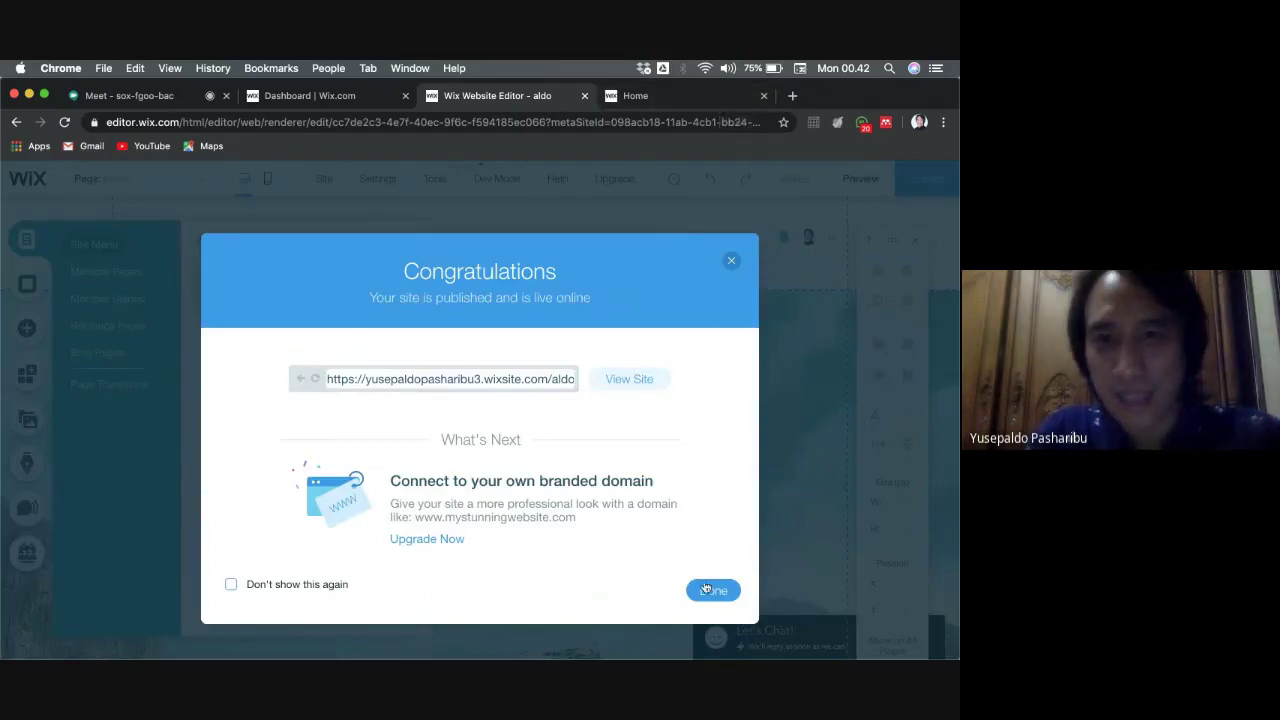
{"action": "left_click", "coordinate": [707, 591]}
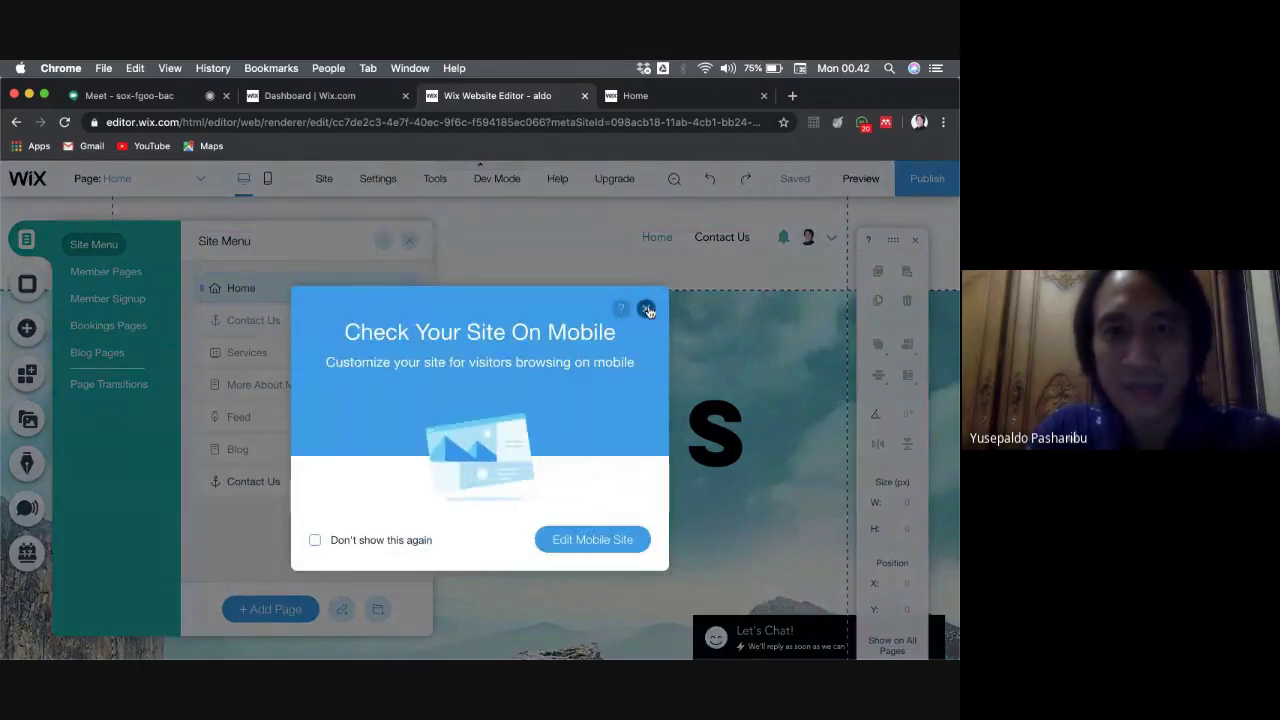
{"action": "left_click", "coordinate": [647, 310]}
Reload the published site in its browser tab to check its navigation menu.
{"action": "left_click", "coordinate": [690, 100]}
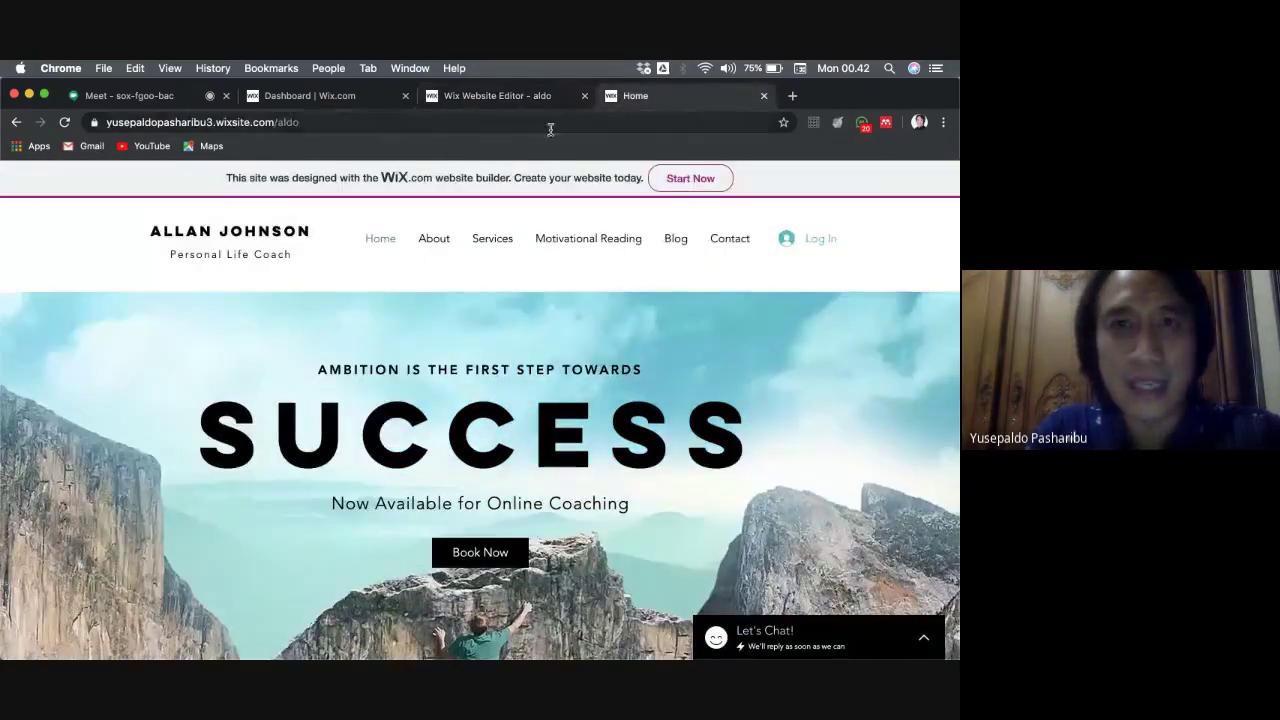
{"action": "left_click", "coordinate": [486, 116]}
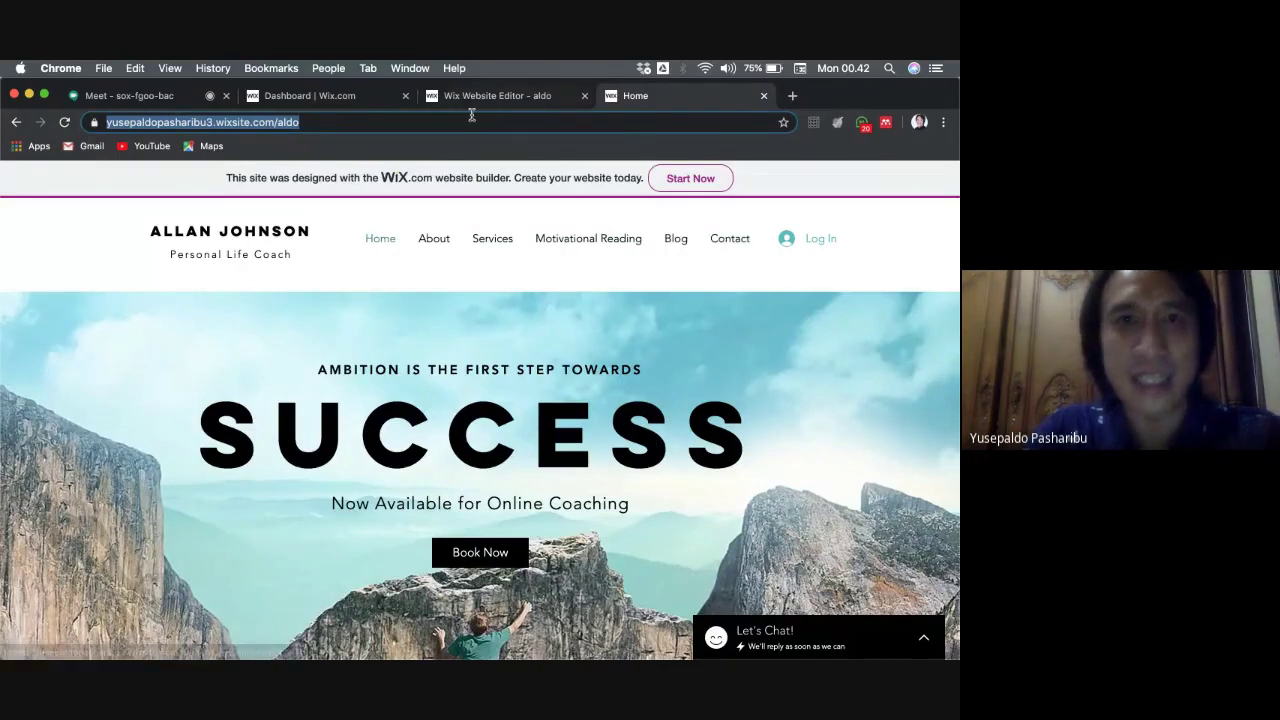
{"action": "key", "text": "Return"}
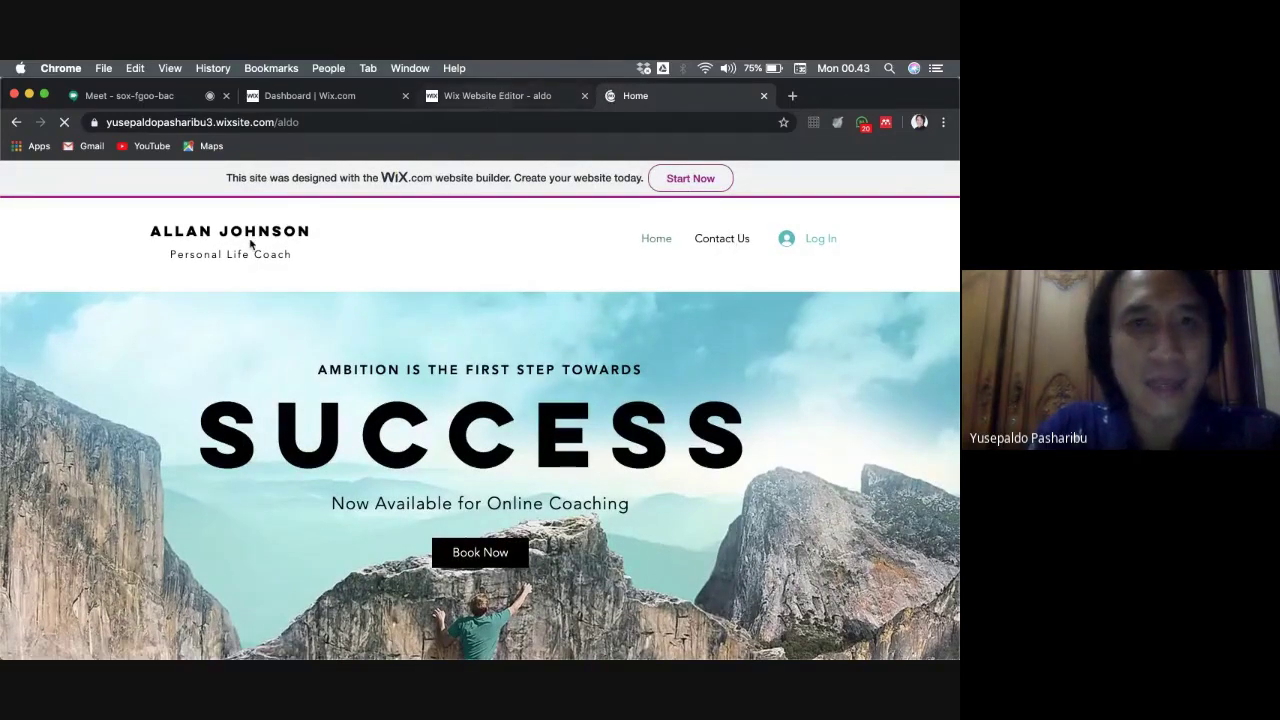
Return to the Wix editor and add a new page to the site menu.
{"action": "key", "text": "ctrl+shift+Tab"}
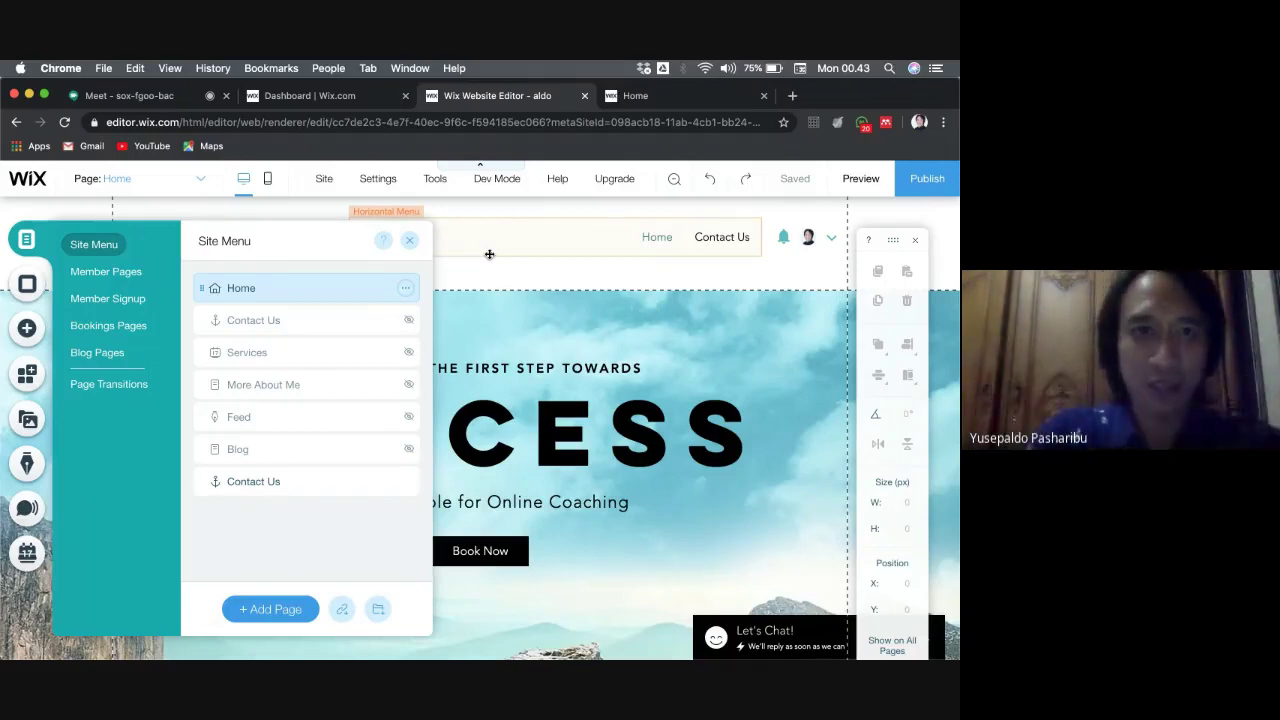
{"action": "left_click", "coordinate": [289, 611]}
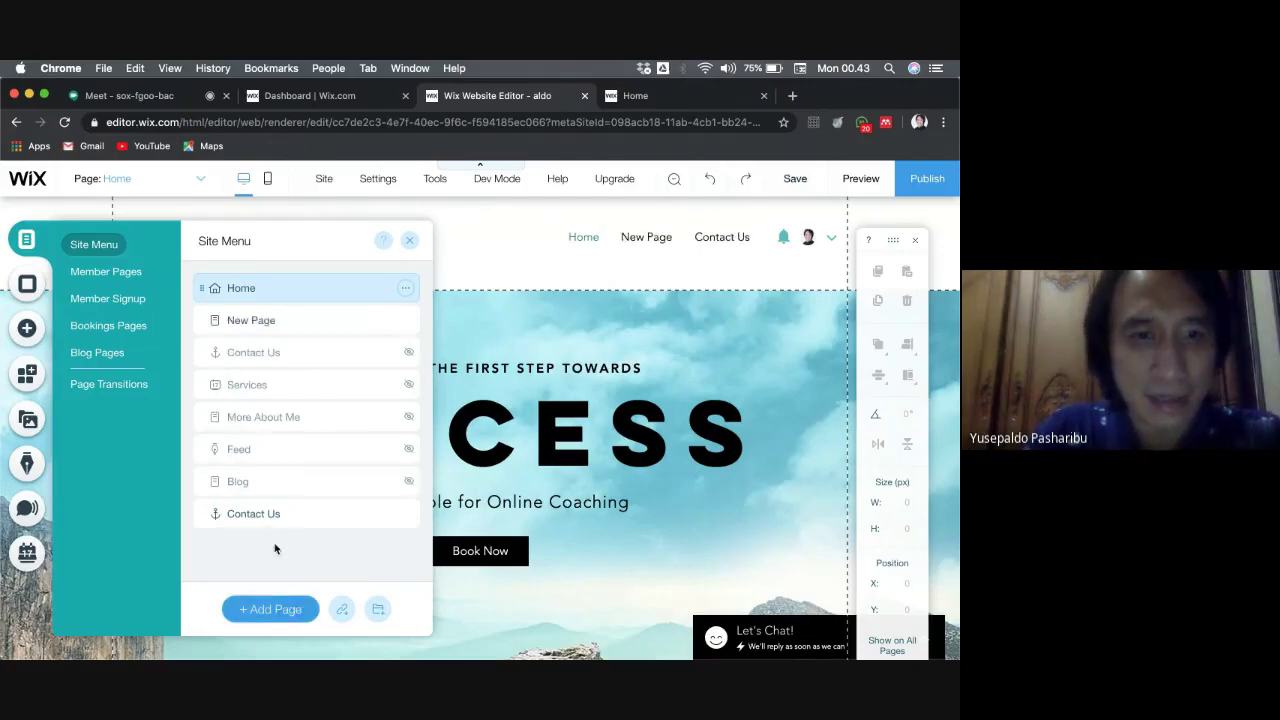